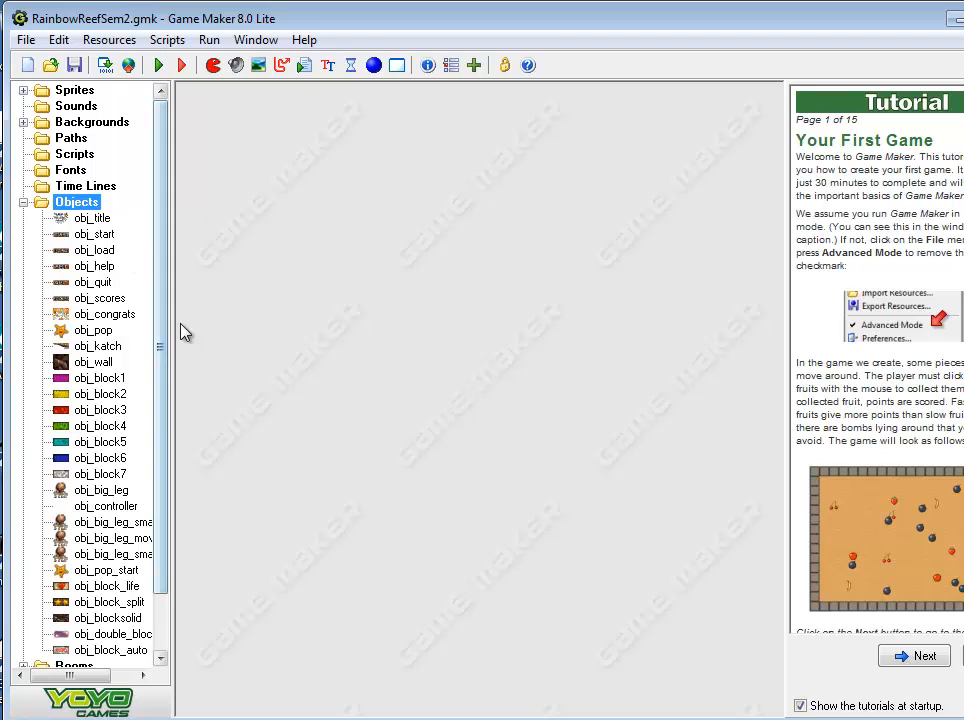
- Create a new sprite resource and name it spr_gravity_switch_block
scroll(160, 333, "down", 2)
scroll(152, 378, "up", 2)
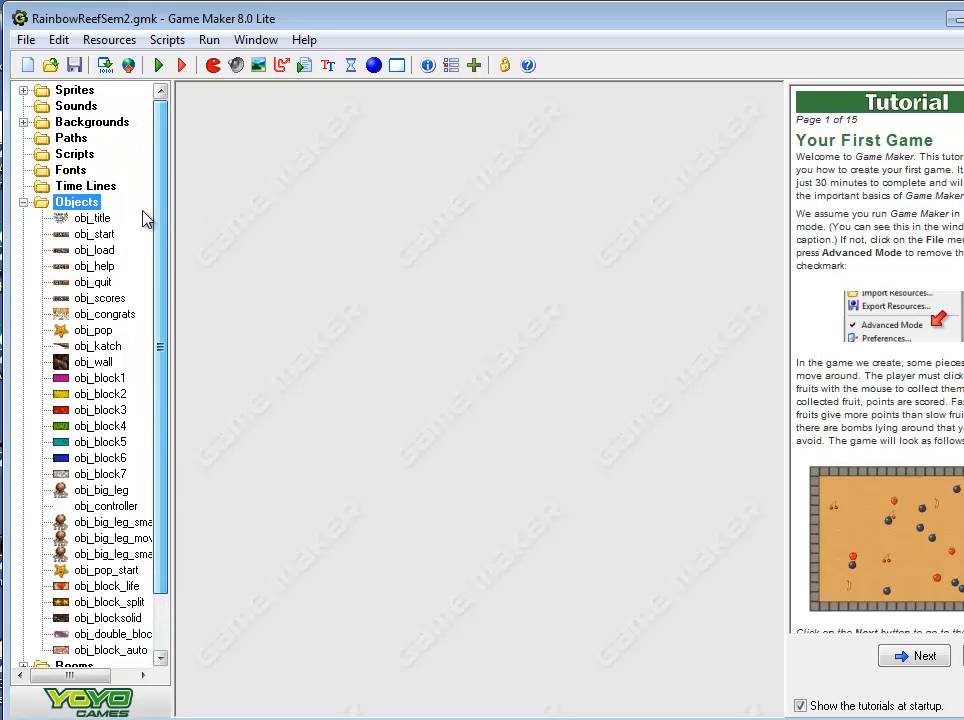
left_click(23, 90)
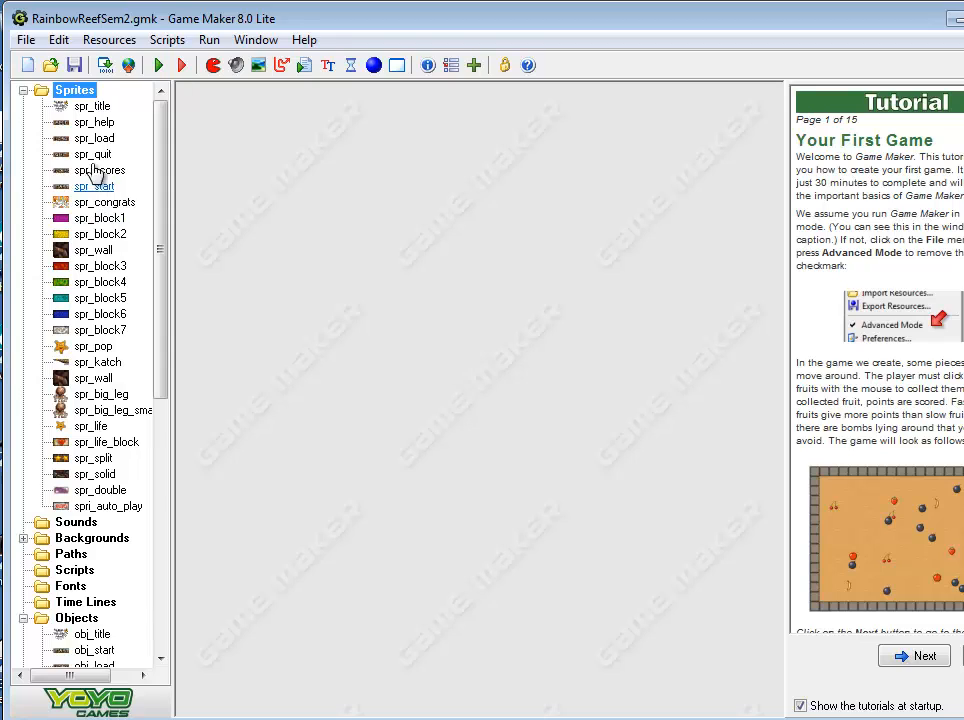
right_click(68, 92)
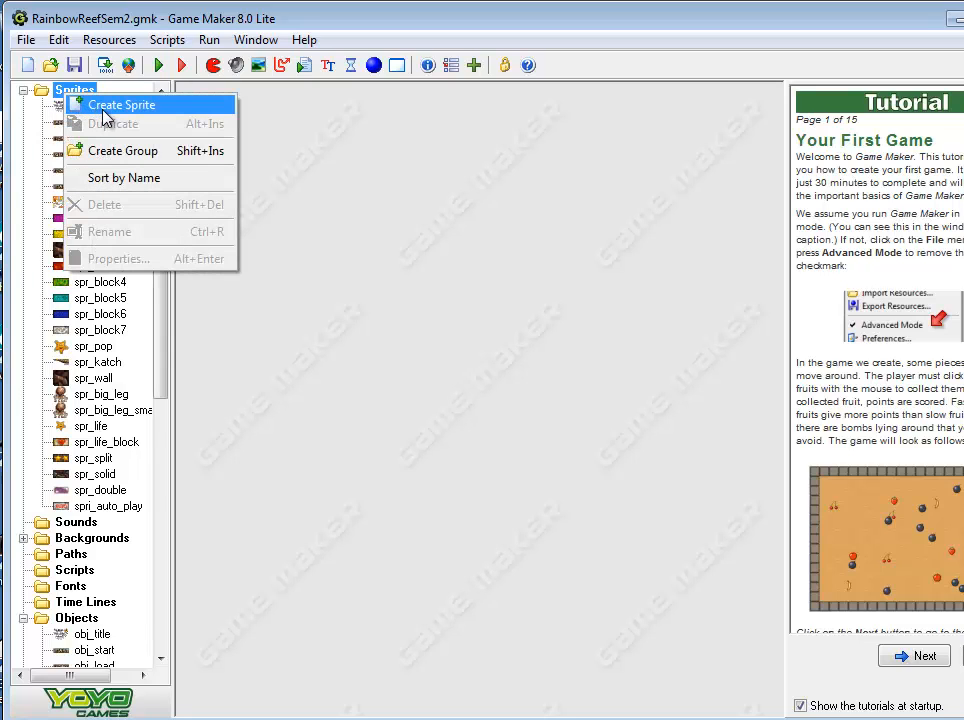
left_click(100, 104)
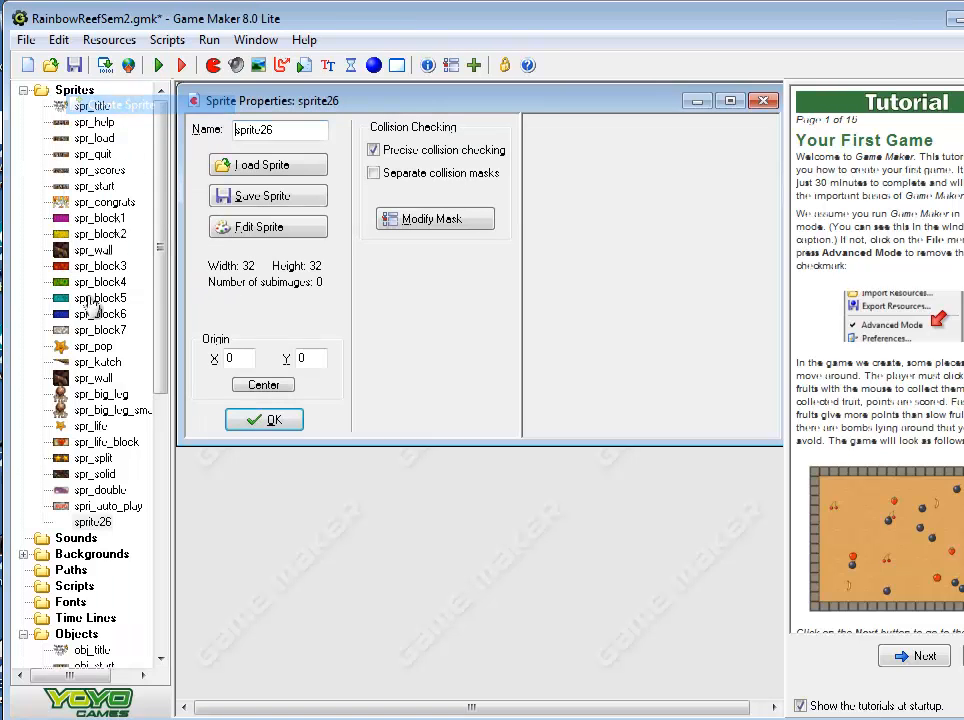
left_click(302, 131)
key("BackSpace")
key("BackSpace")
key("BackSpace")
key("BackSpace")
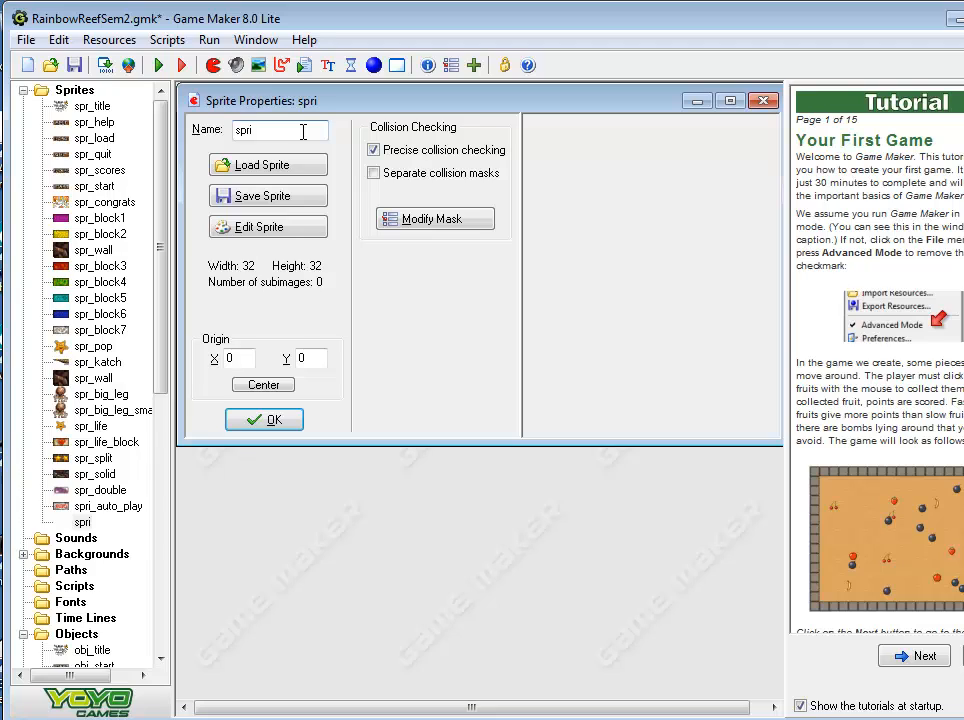
type("_gravity")
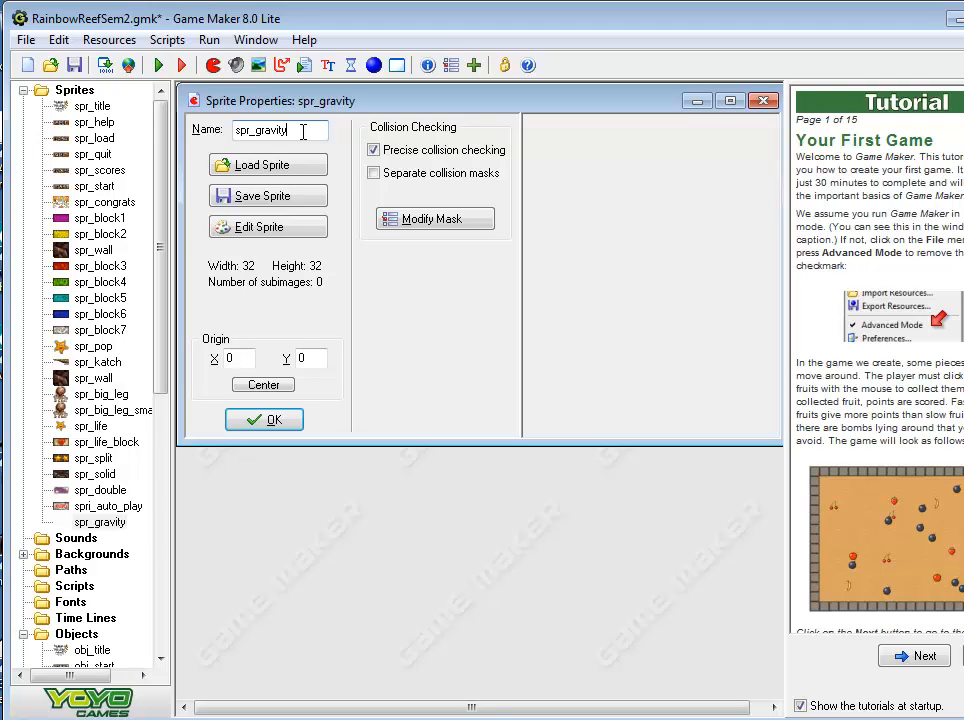
type("_switch")
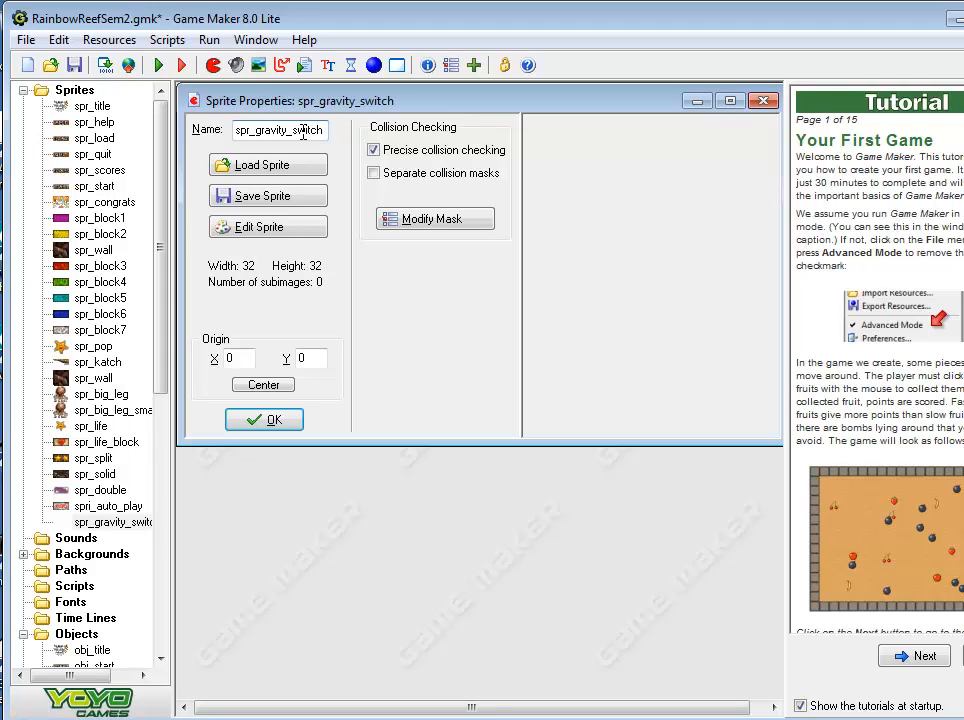
type("_block")
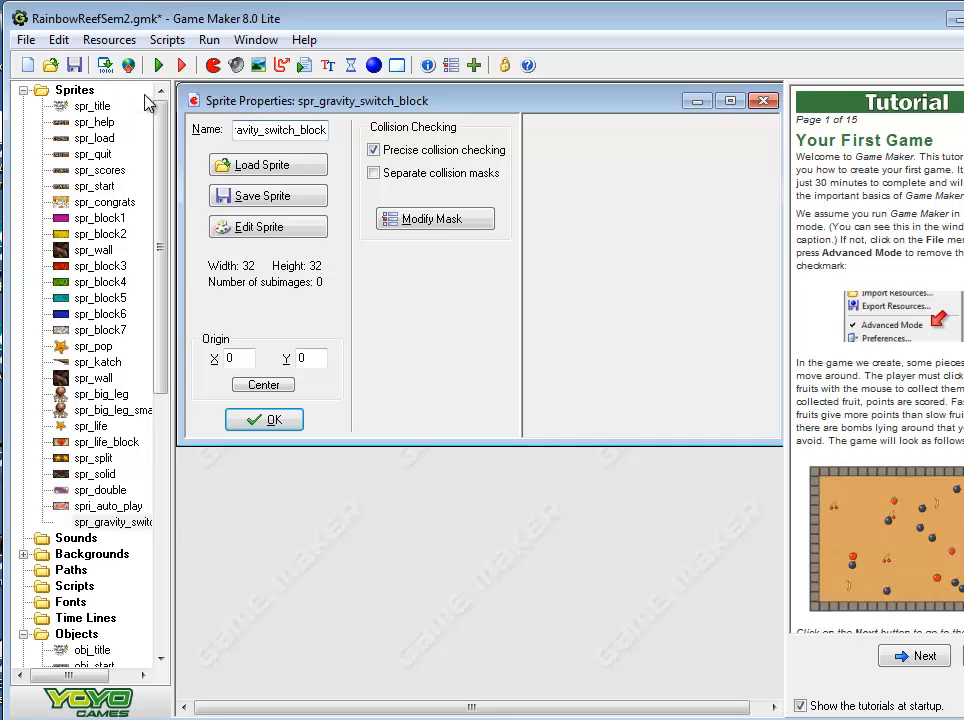
- Load the Block7 GIF image from the Chapter06 folder into the spr_gravity_switch_block sprite
left_click(262, 165)
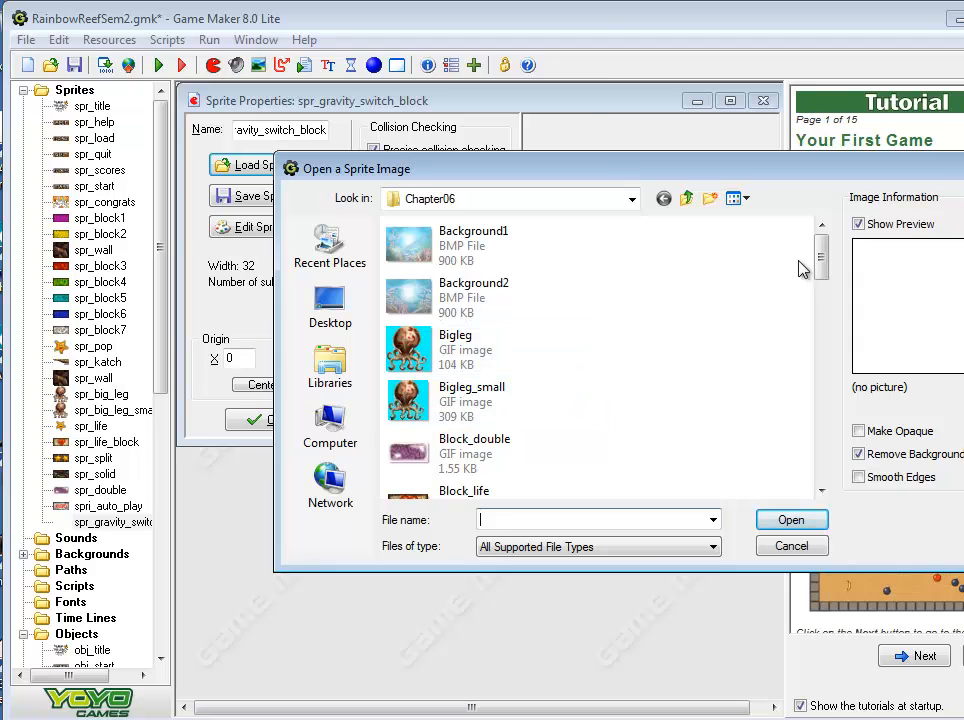
left_click_drag(821, 257, 825, 348)
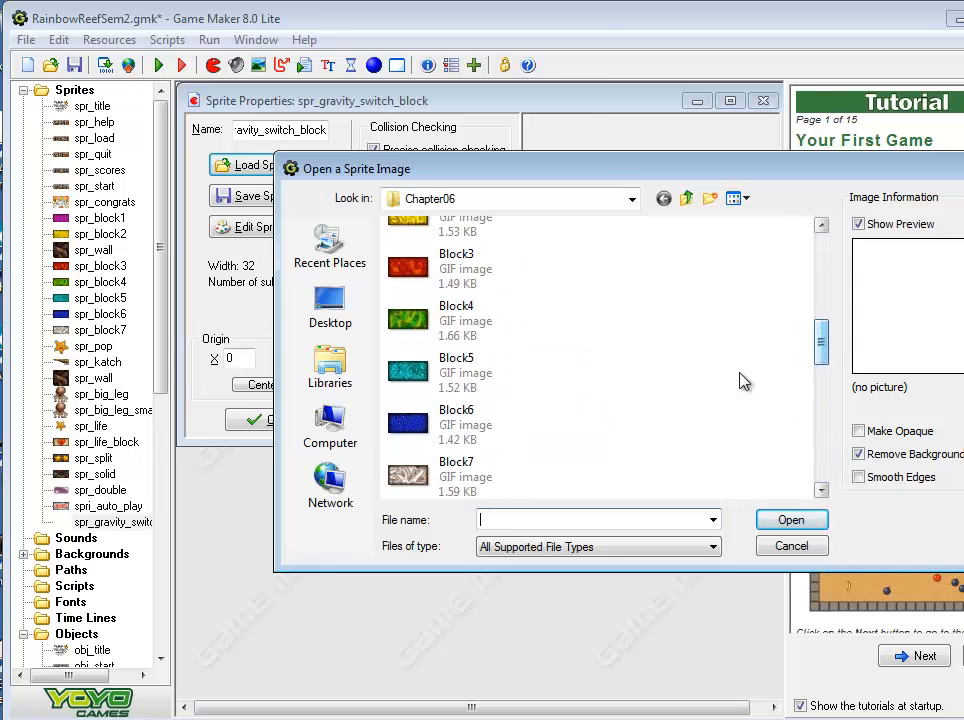
left_click(445, 470)
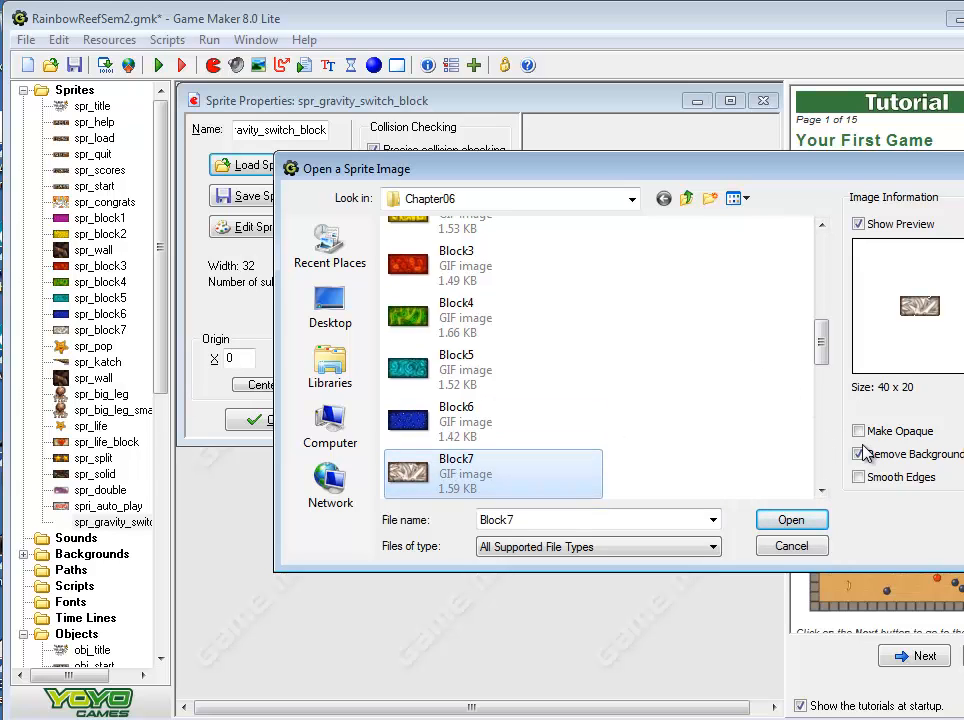
left_click(792, 520)
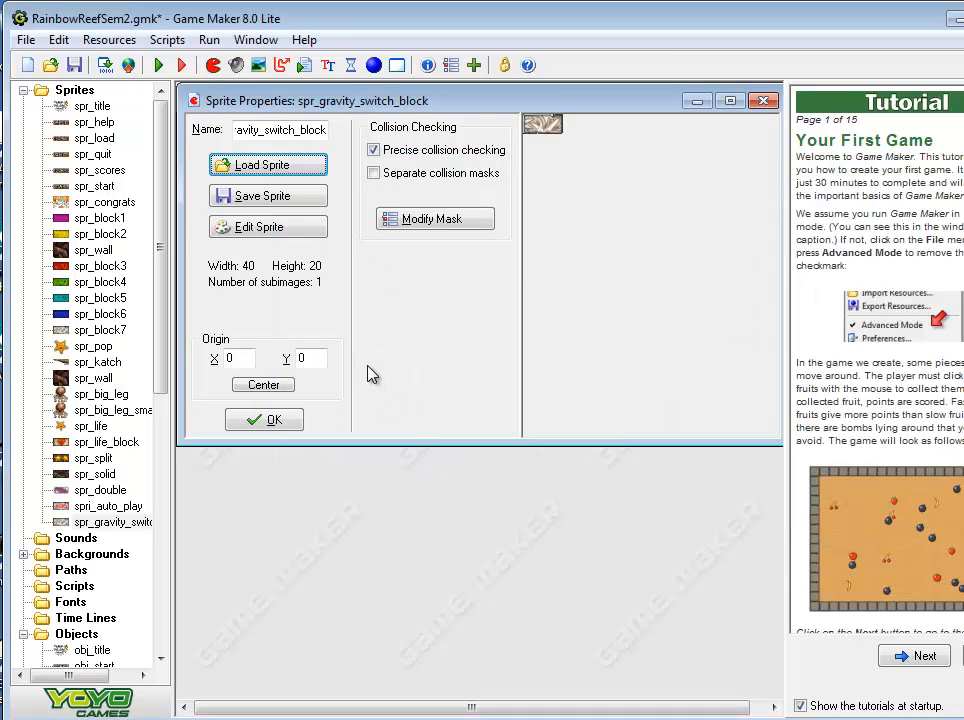
- Open the gravity switch sprite's image 0 in the image editor and magnify it
left_click(256, 228)
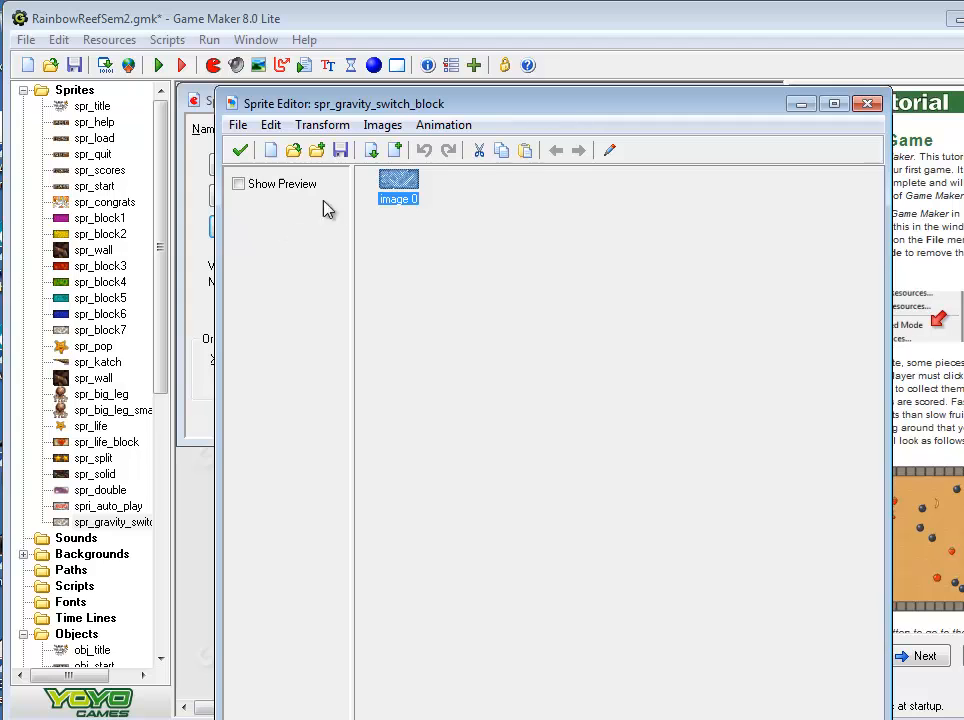
double_click(398, 185)
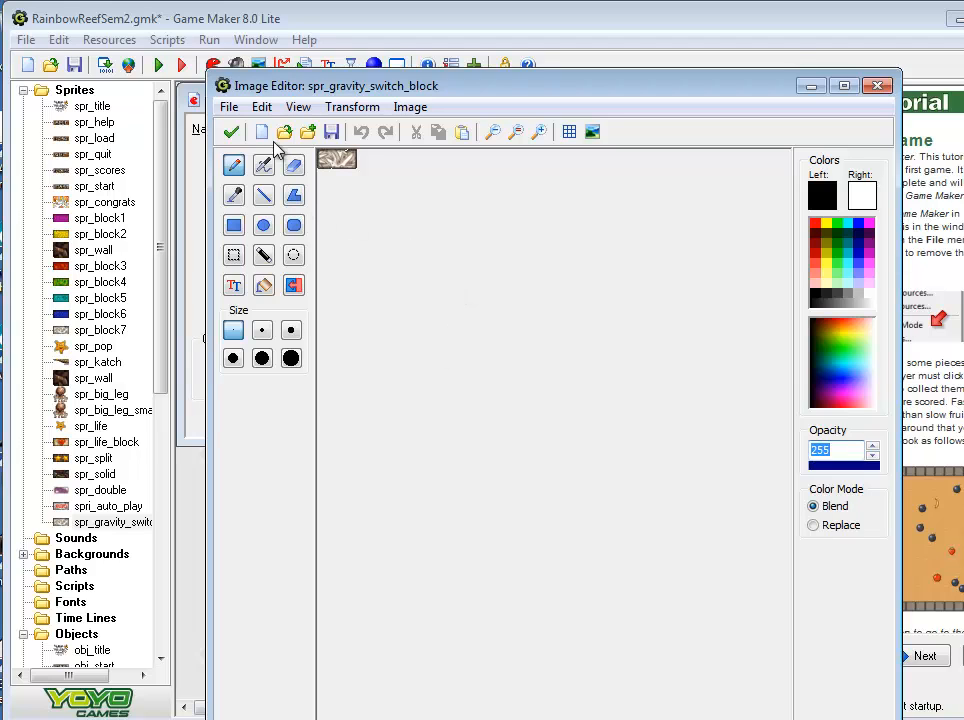
left_click(540, 135)
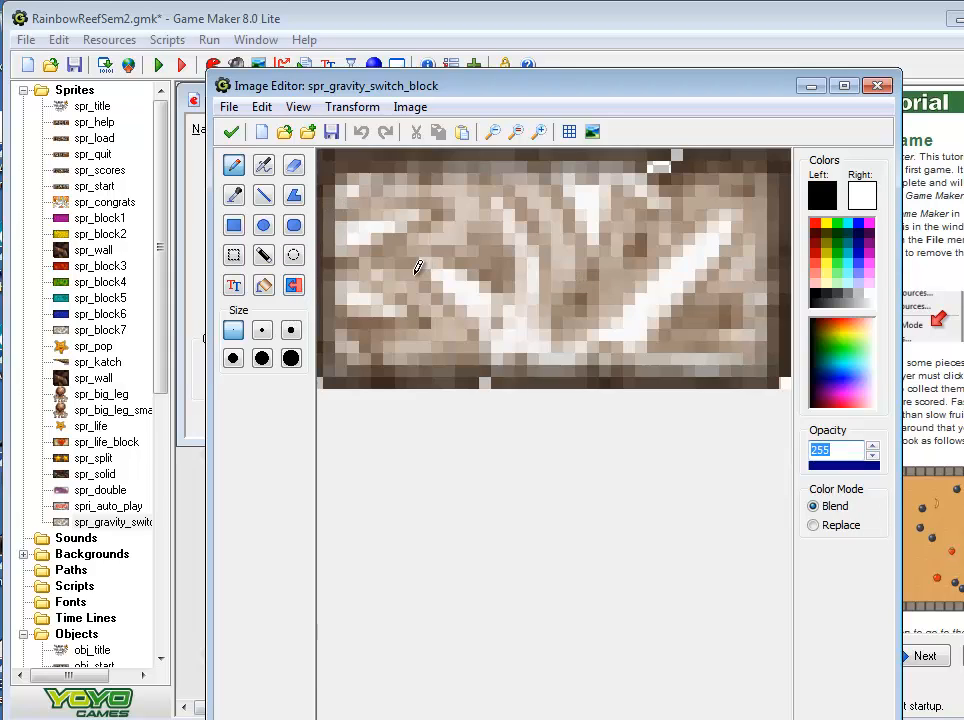
- Draw an upward-pointing arrow on the block with the Polygon tool, using a black outline and white fill
left_click(295, 197)
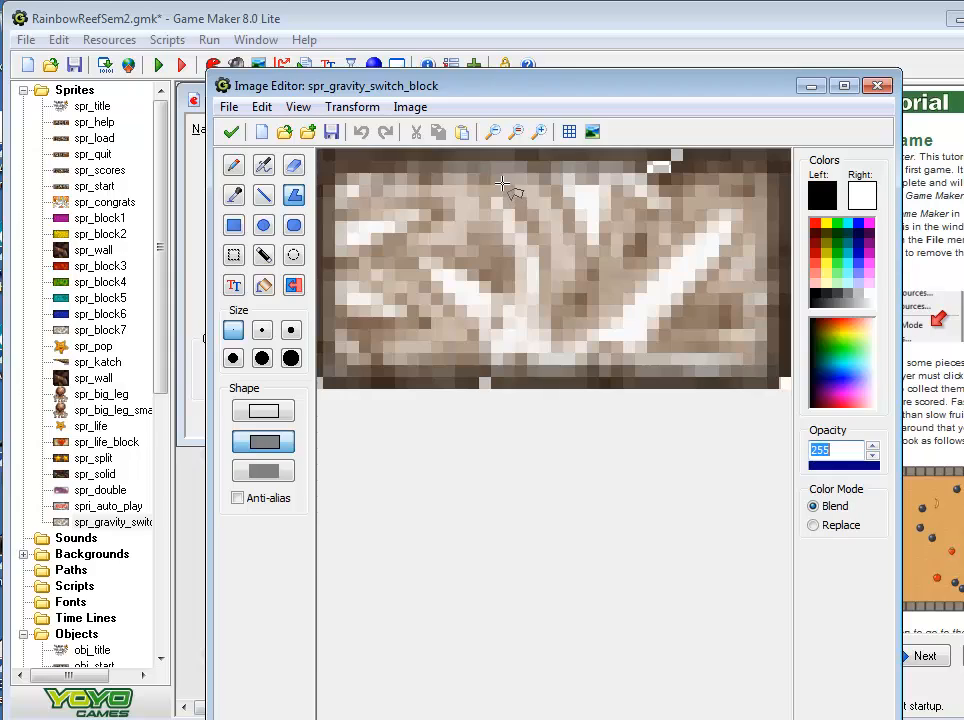
key("ctrl+z")
key("ctrl+y")
left_click(510, 178)
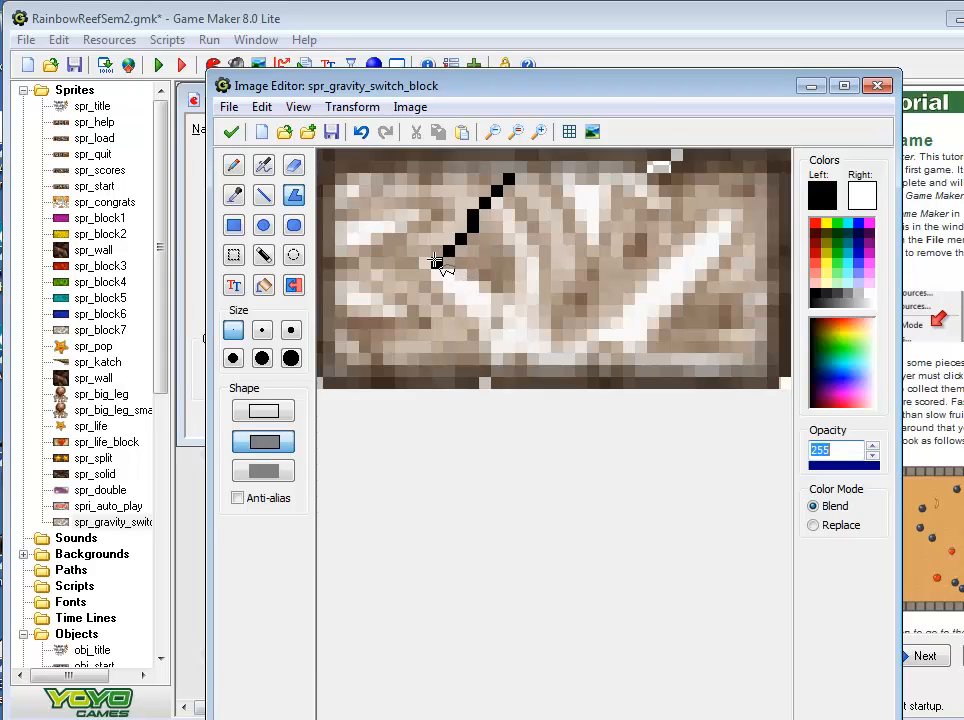
left_click(437, 262)
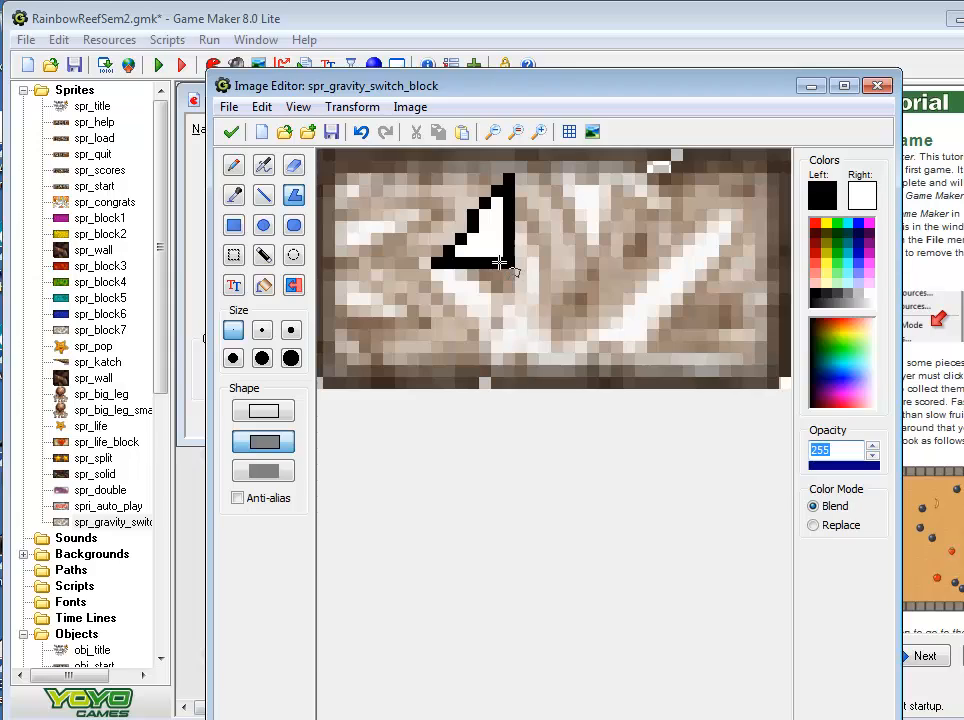
left_click(504, 263)
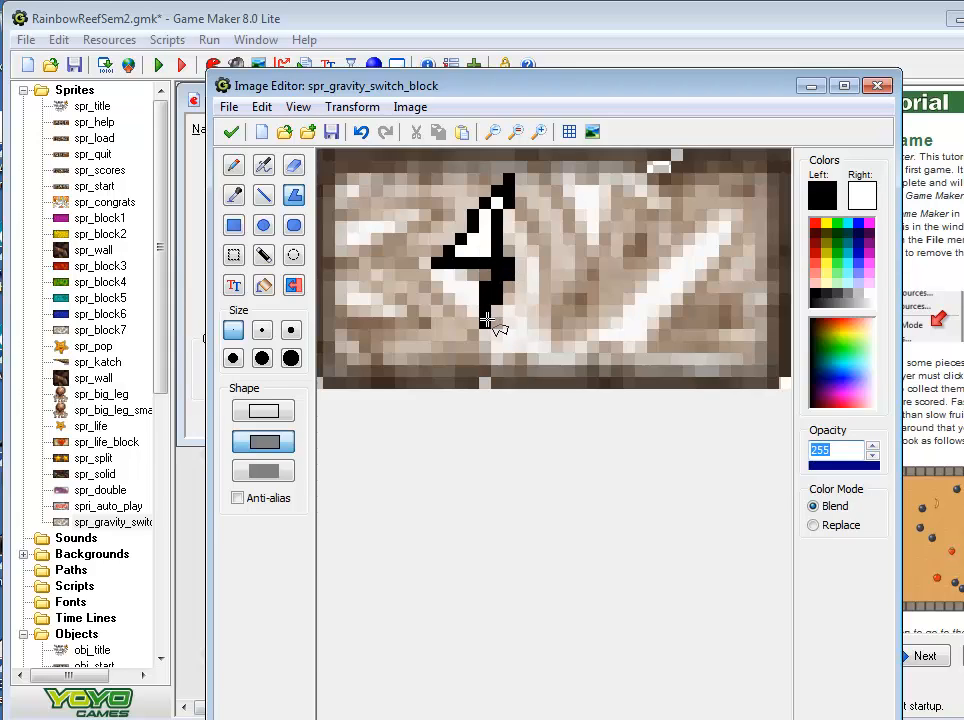
left_click(487, 321)
left_click(555, 322)
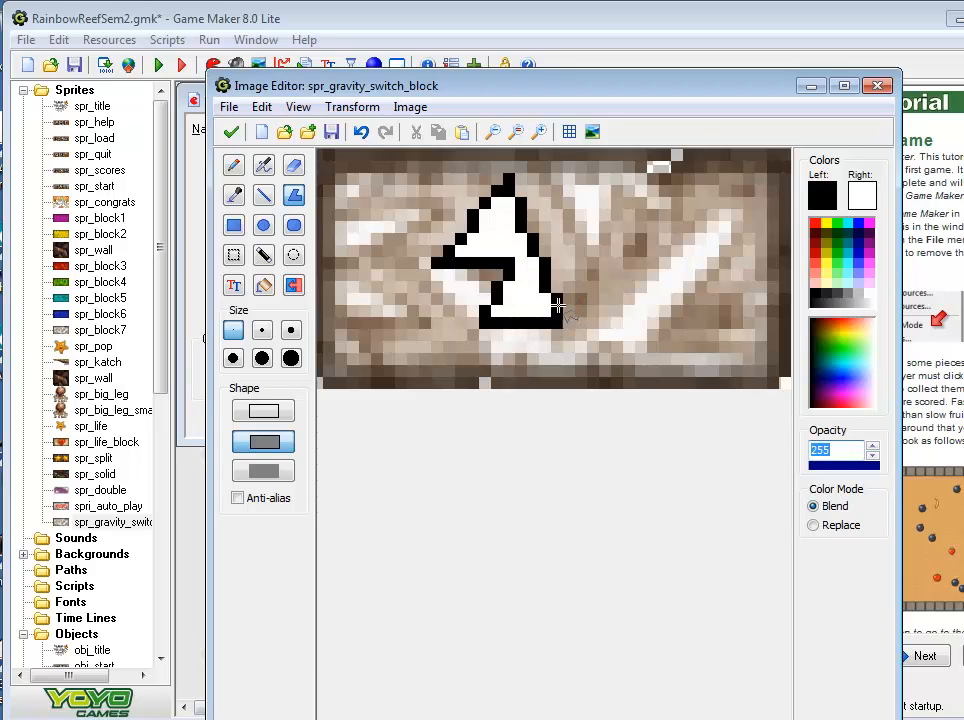
left_click(555, 262)
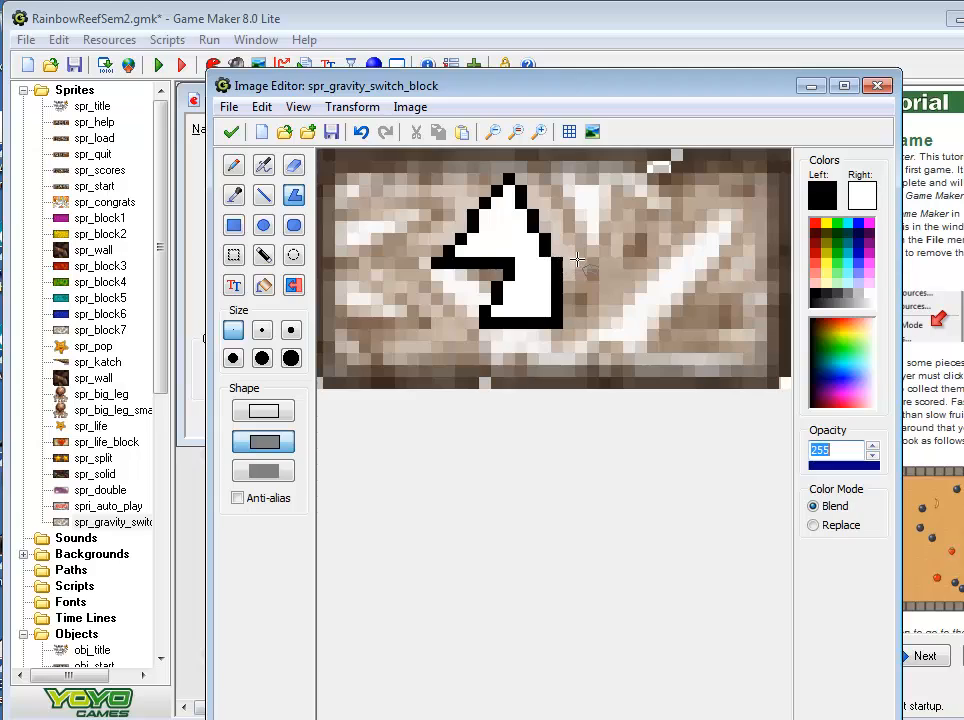
double_click(624, 261)
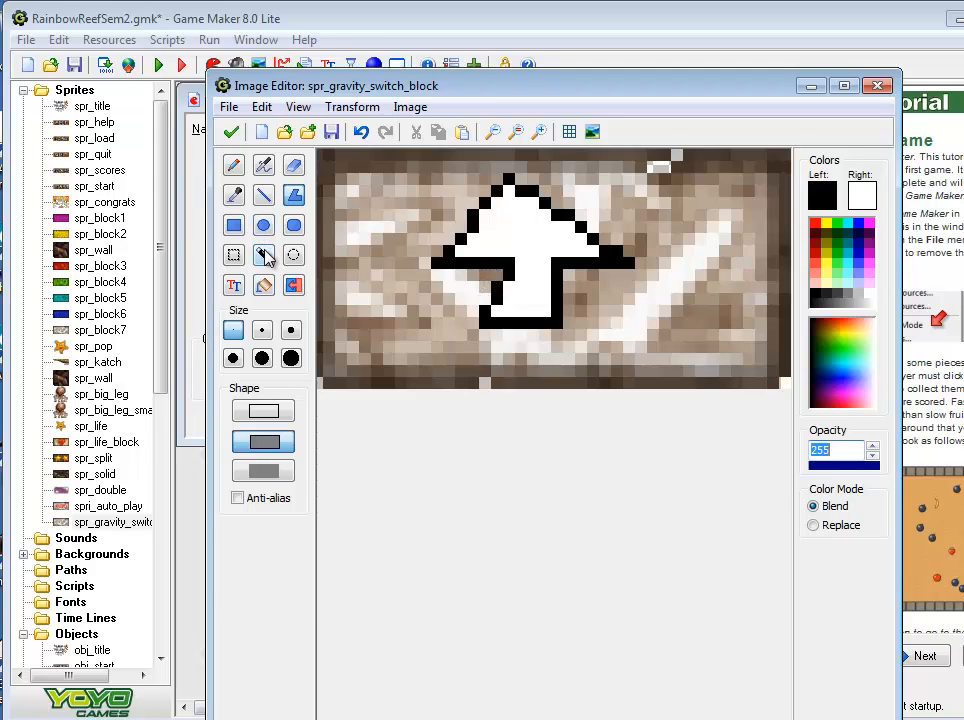
- Clean up the arrow with the pencil, straightening the shaft's left edge in black and painting stray inner pixels white
left_click(233, 165)
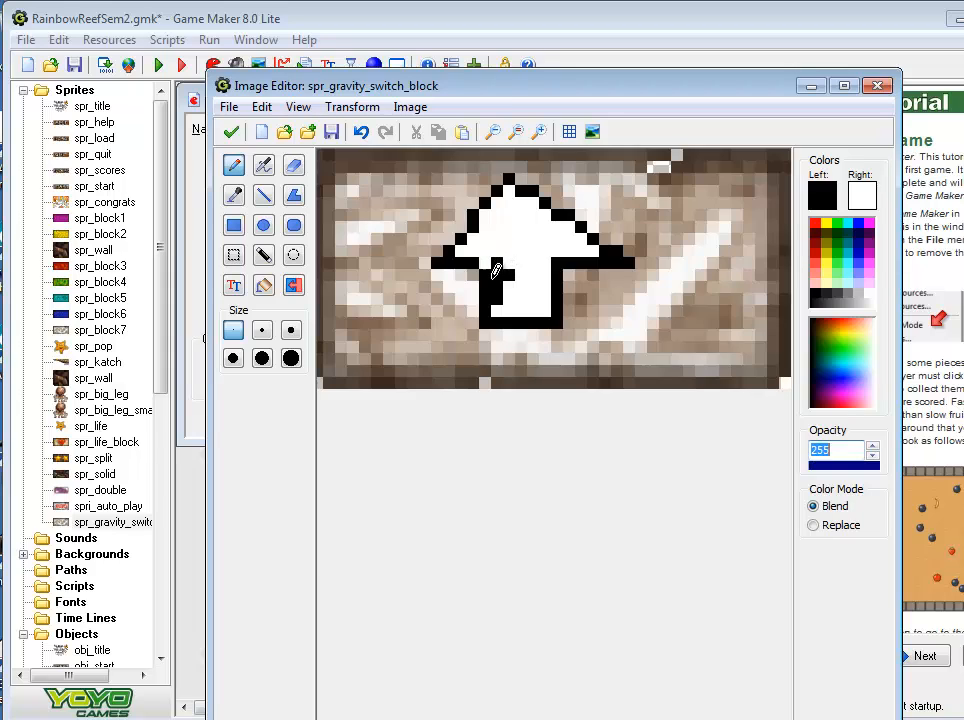
right_click(507, 274)
right_click(498, 277)
right_click(502, 283)
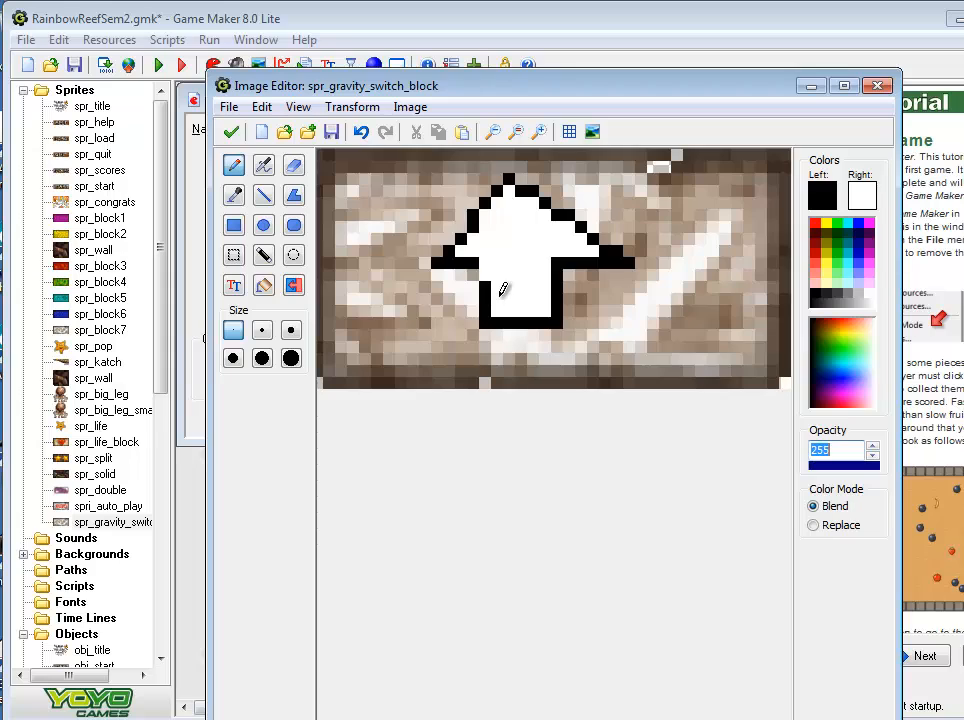
- Fill the arrow's interior with red and save the edited image into the gravity switch sprite
left_click(274, 288)
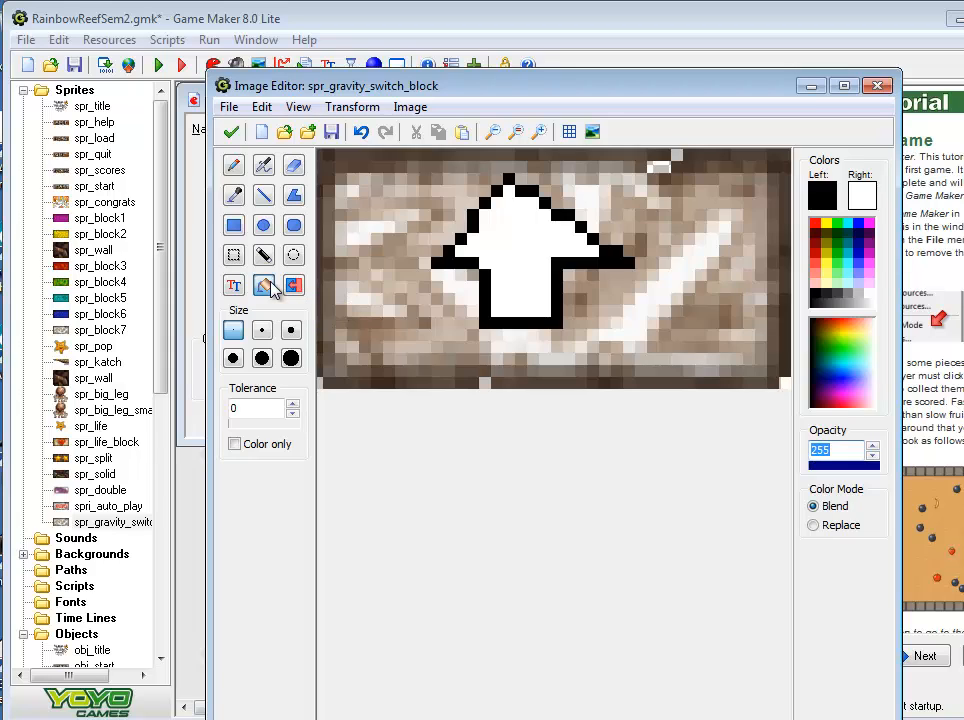
left_click(816, 222)
left_click(515, 240)
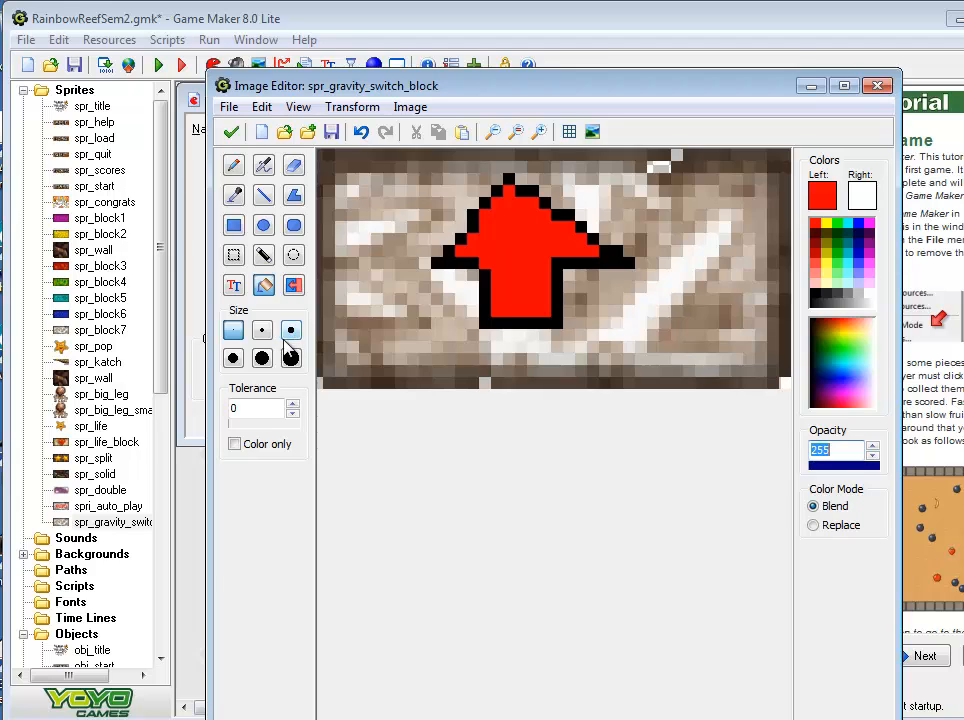
left_click(231, 132)
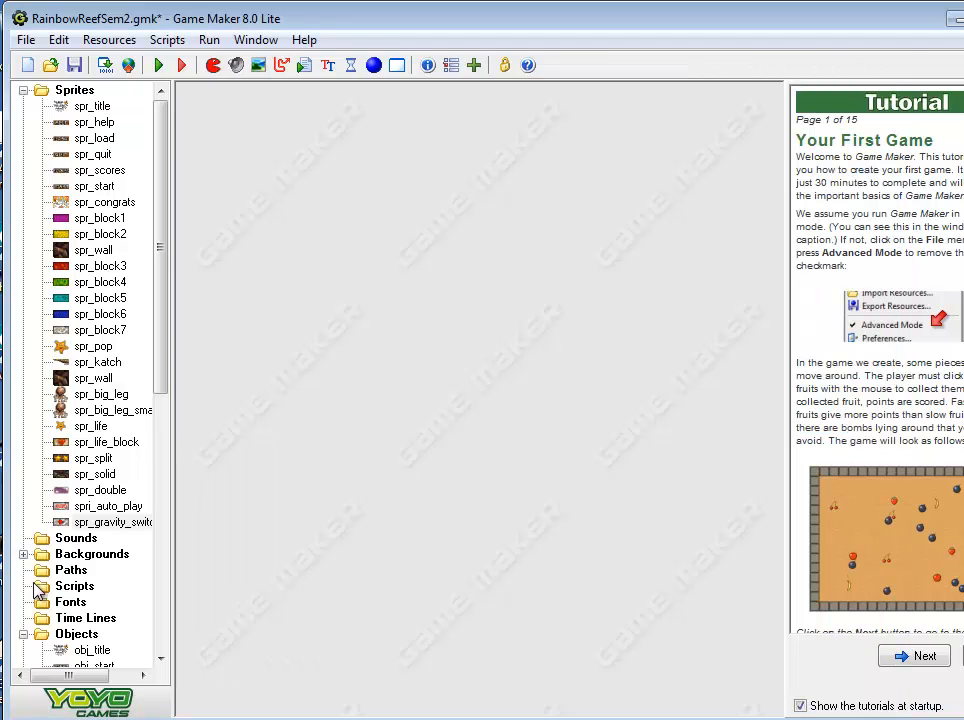
- Create a new object and name it obj_Gravity_switch_block
left_click(24, 554)
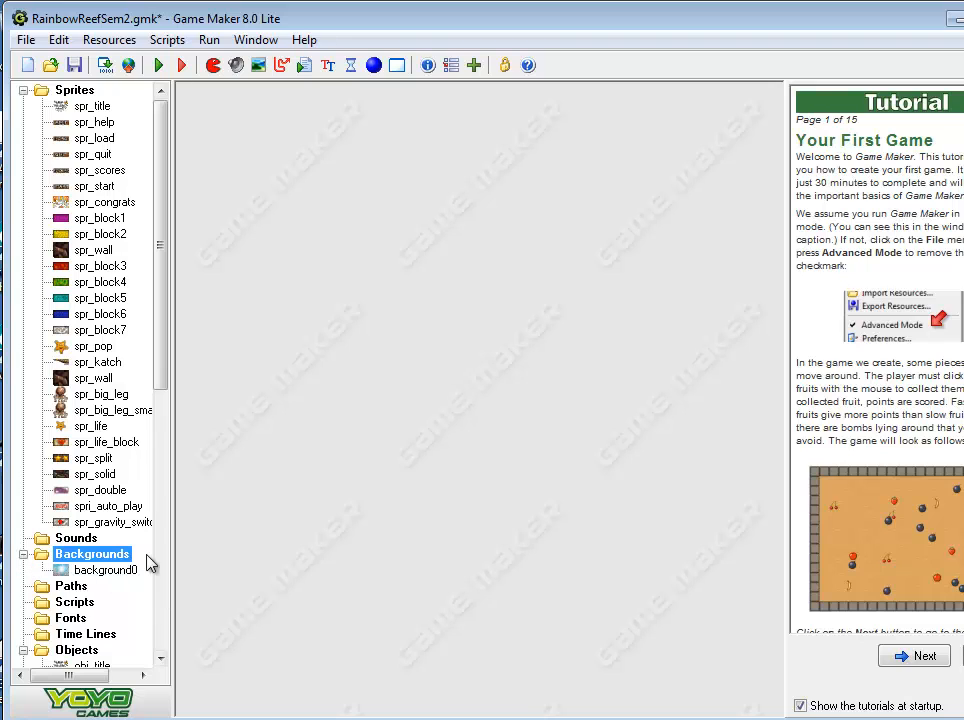
left_click_drag(157, 390, 159, 645)
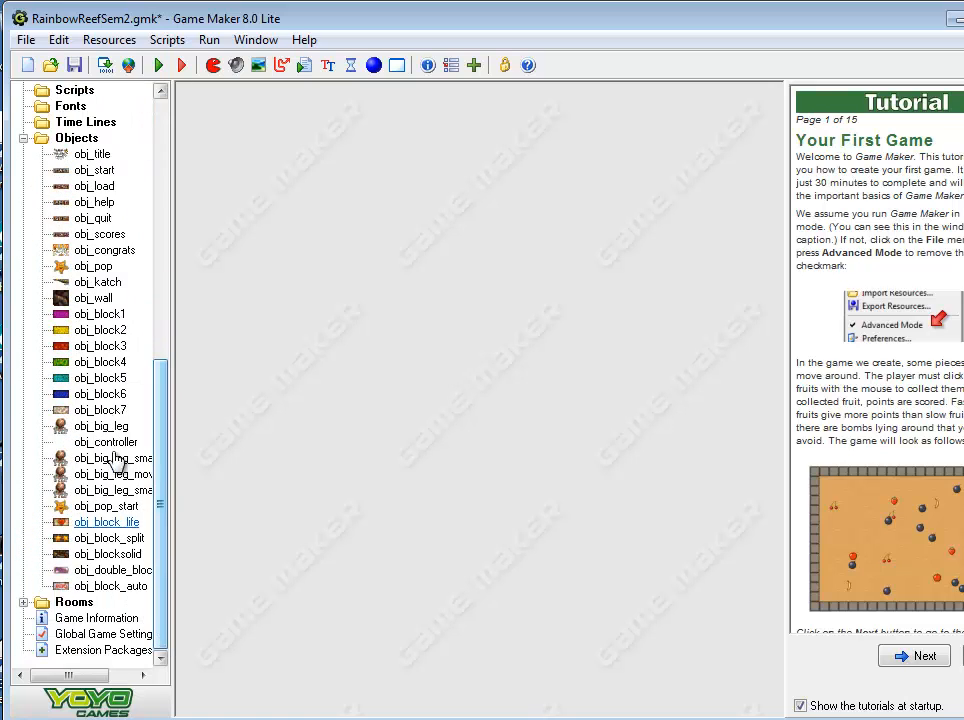
right_click(64, 139)
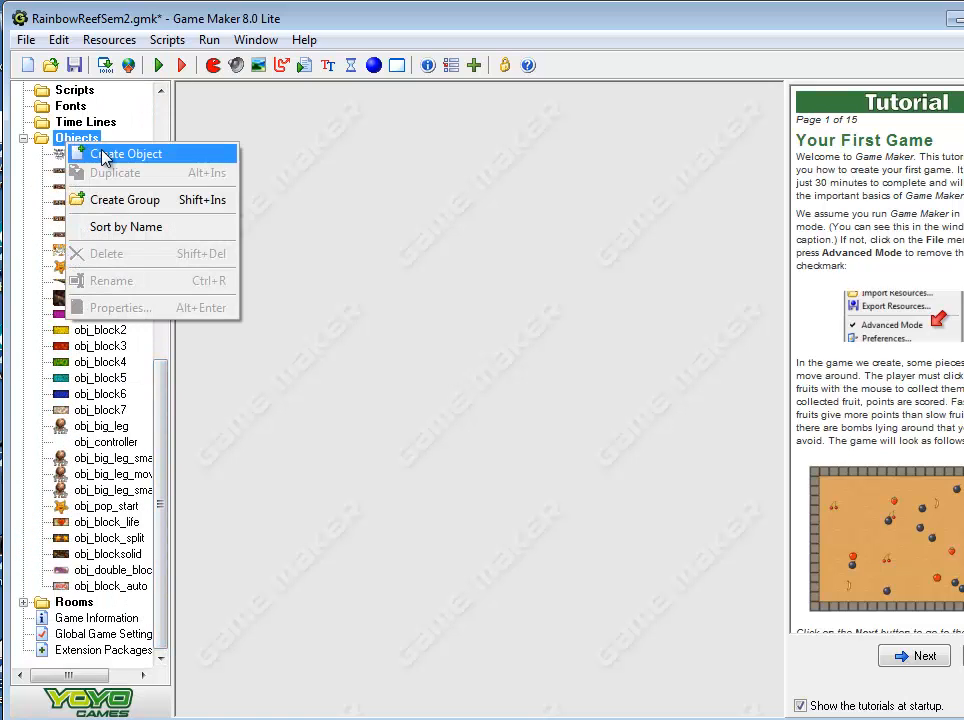
left_click(104, 156)
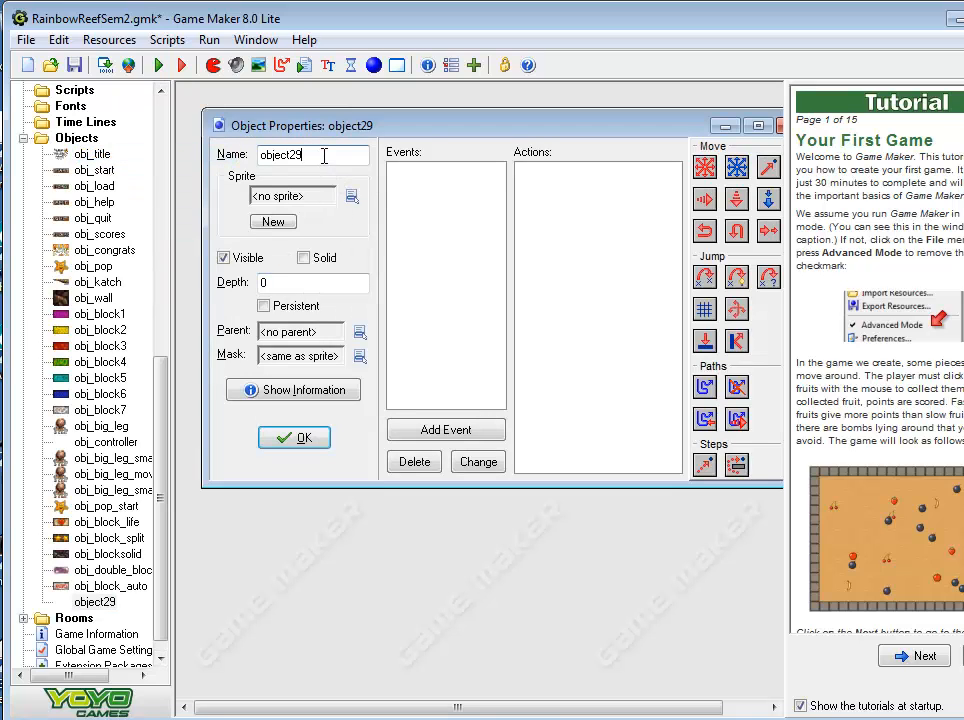
key("BackSpace")
key("BackSpace")
key("BackSpace")
key("BackSpace")
key("BackSpace")
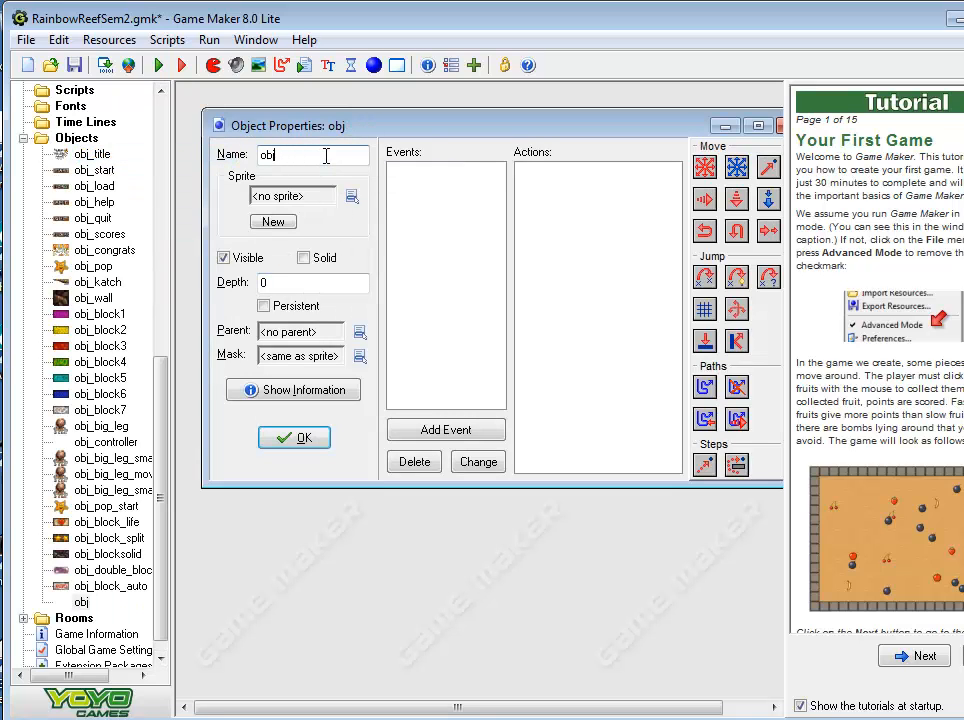
type("_Gravity_sw")
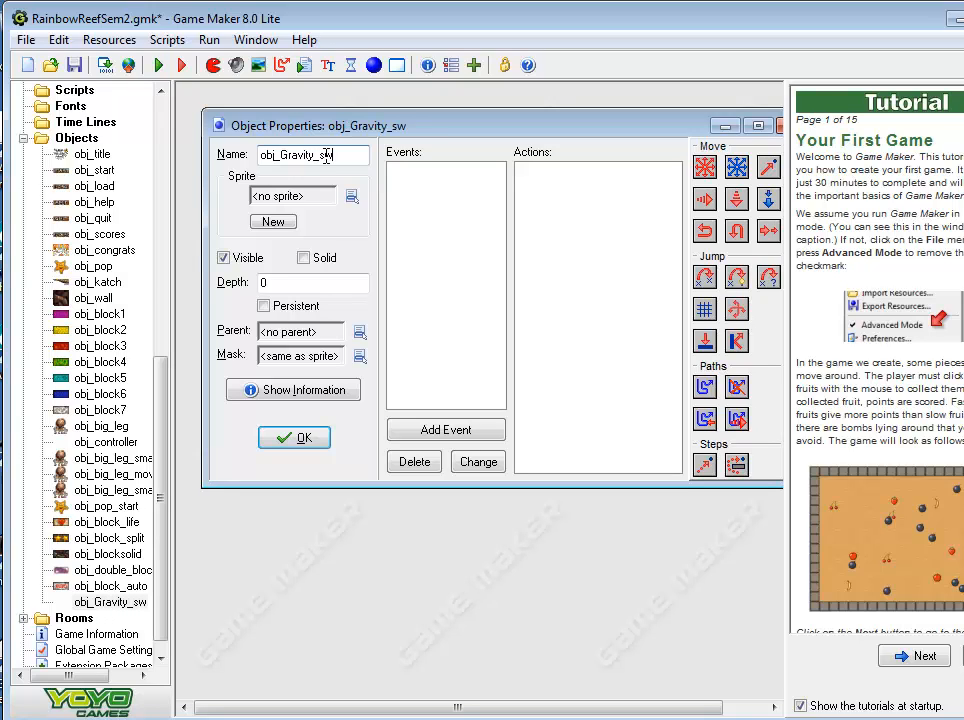
type("itch_block")
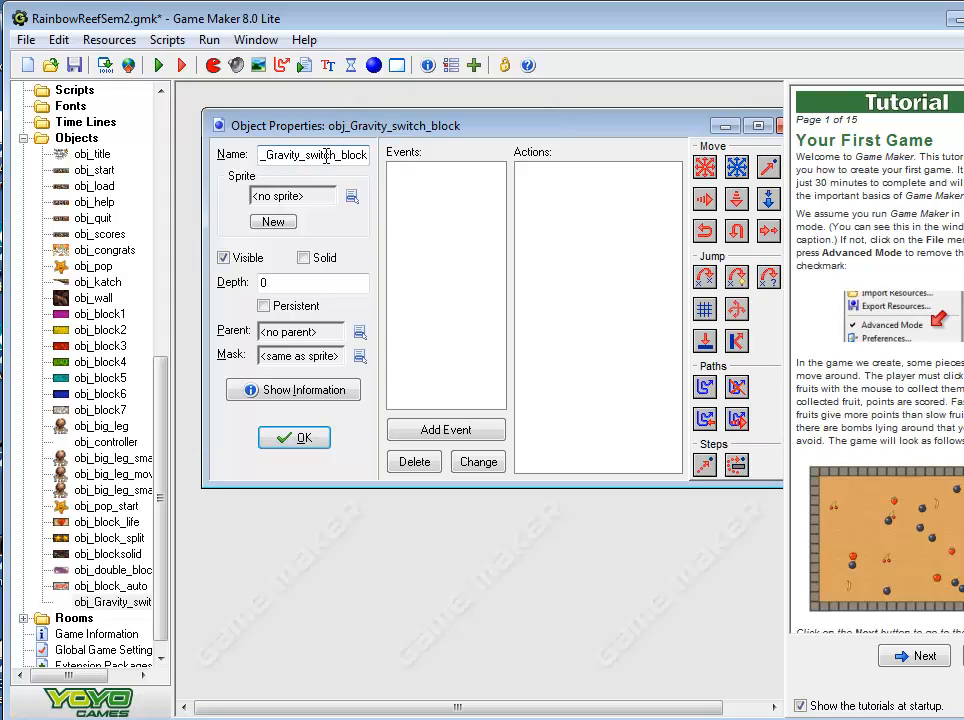
- Assign the gravity switch sprite to obj_Gravity_switch_block, make the object solid and save its properties
left_click(351, 197)
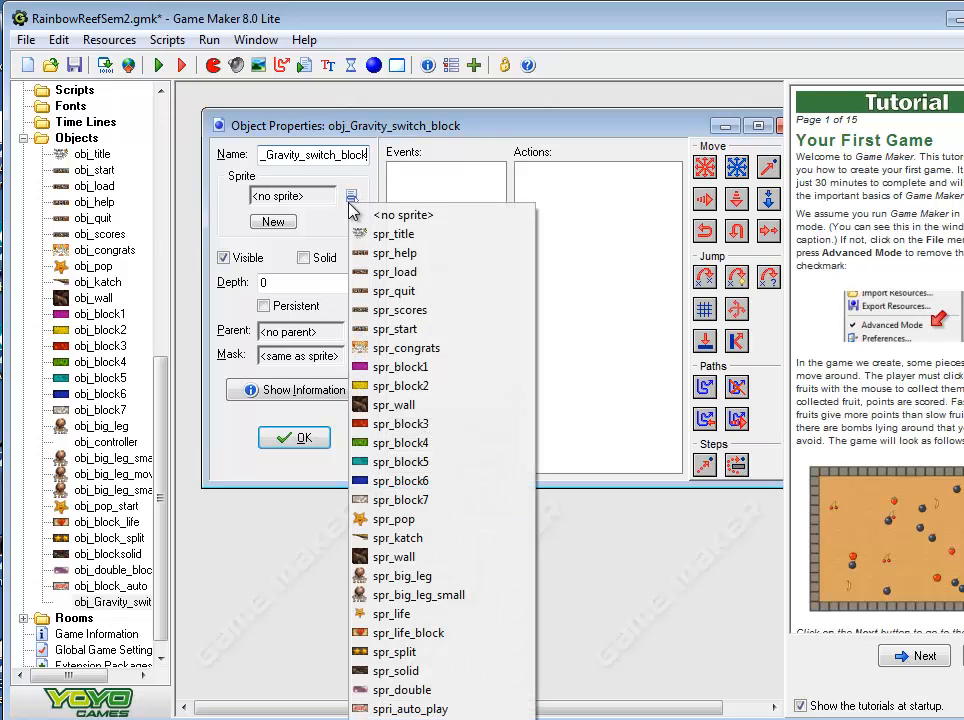
left_click(420, 719)
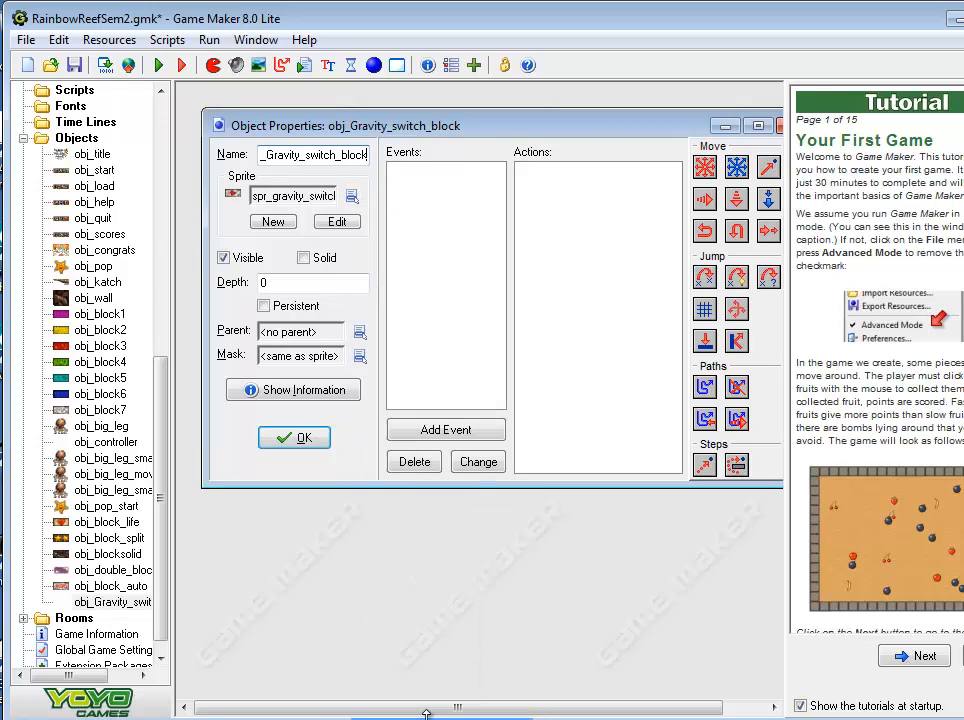
left_click(304, 258)
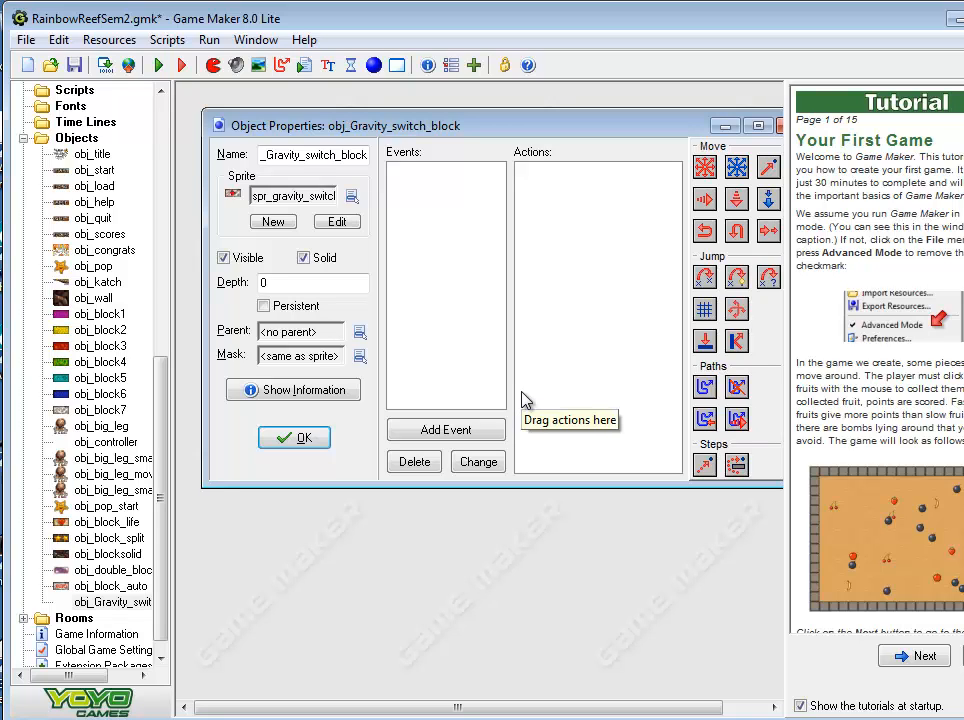
left_click(310, 438)
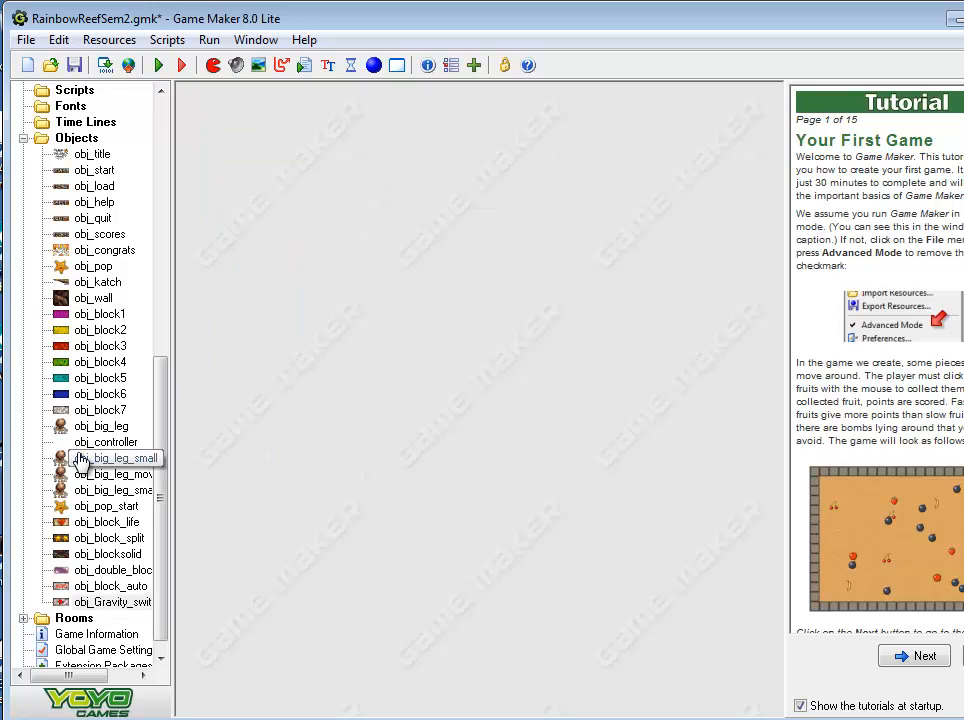
- Open obj_pop and add a collision event with obj_Gravity_switch_block
double_click(64, 267)
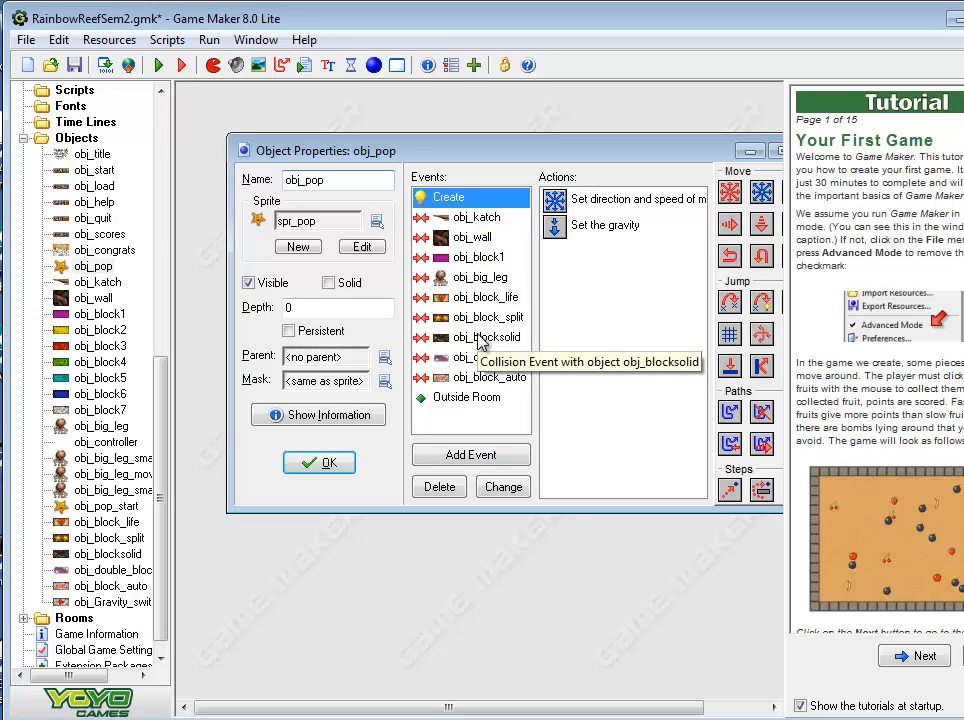
left_click(455, 456)
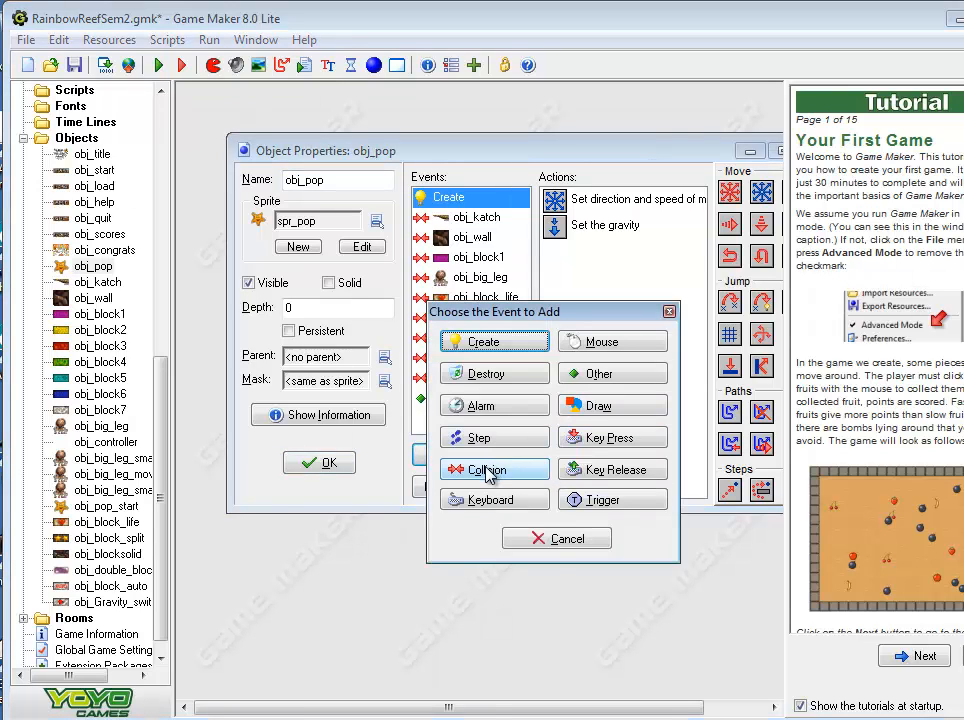
left_click(486, 472)
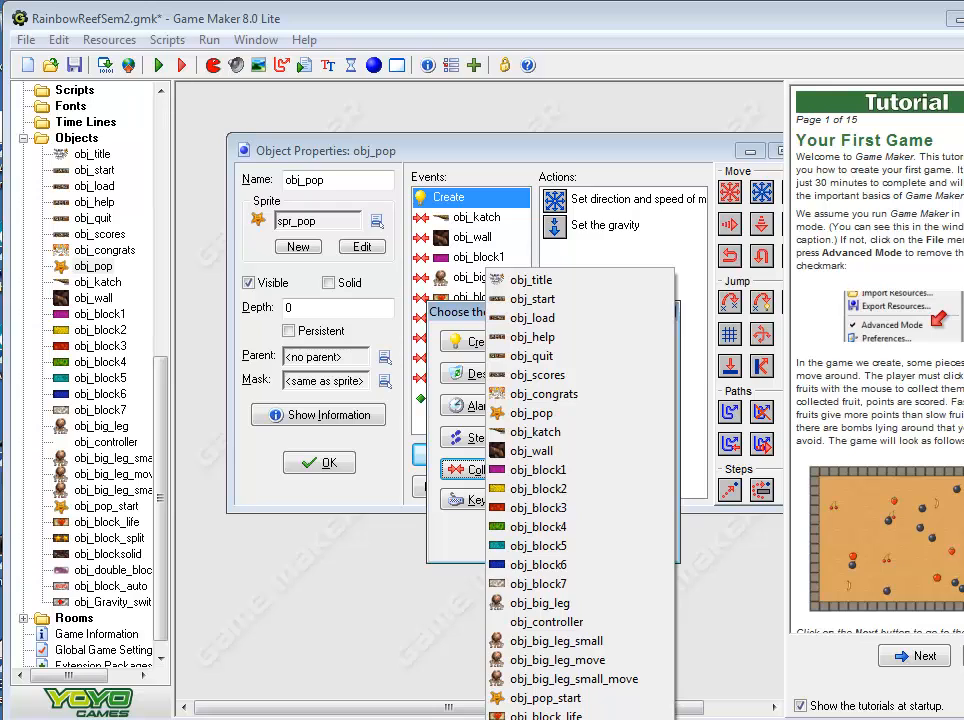
left_click(550, 719)
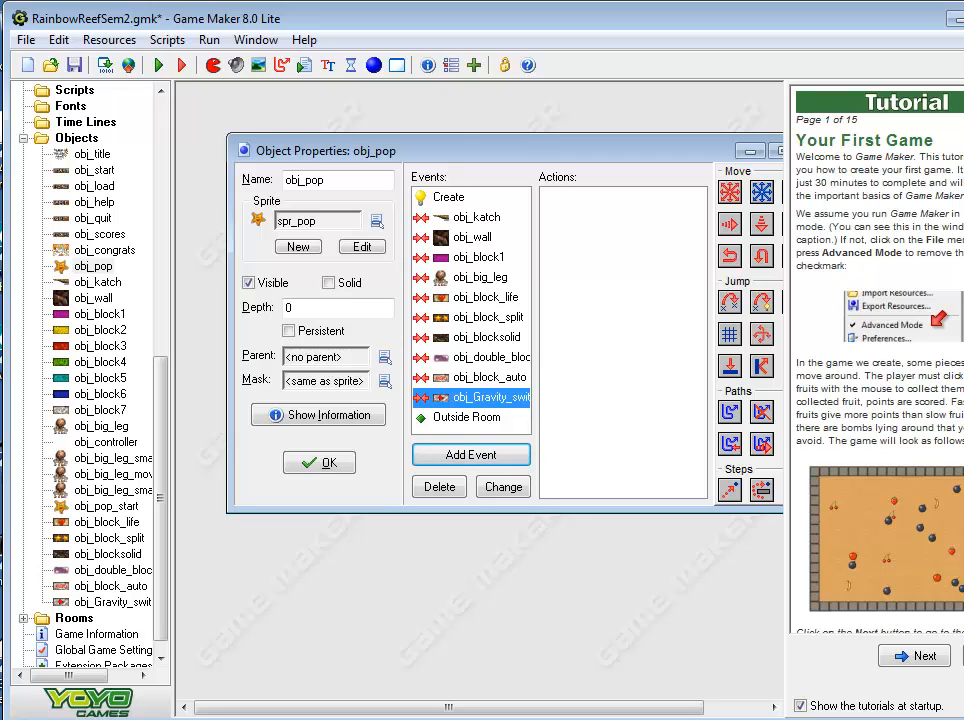
left_click(448, 197)
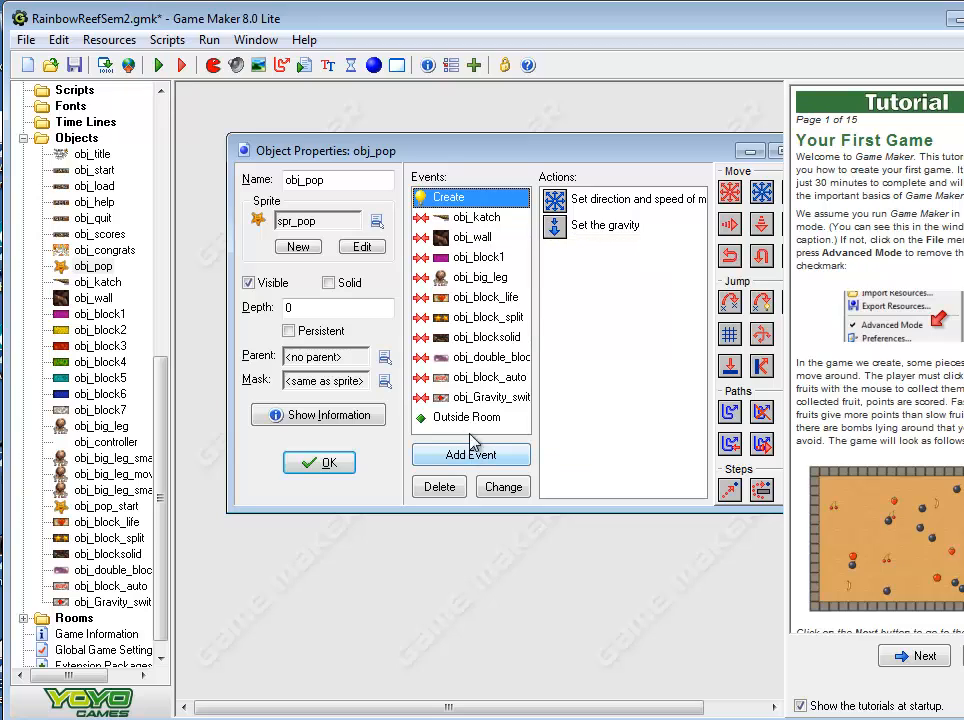
left_click(474, 400)
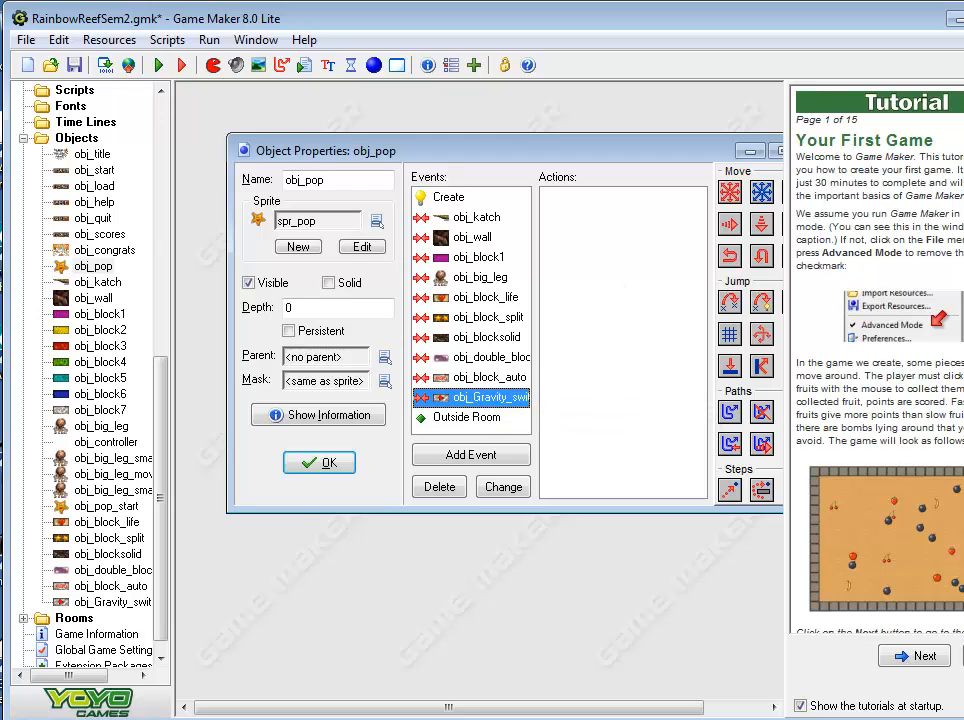
- Close the tutorial and add a Set Gravity action with gravity .2 to the obj_Gravity_switch_block collision event
left_click(960, 656)
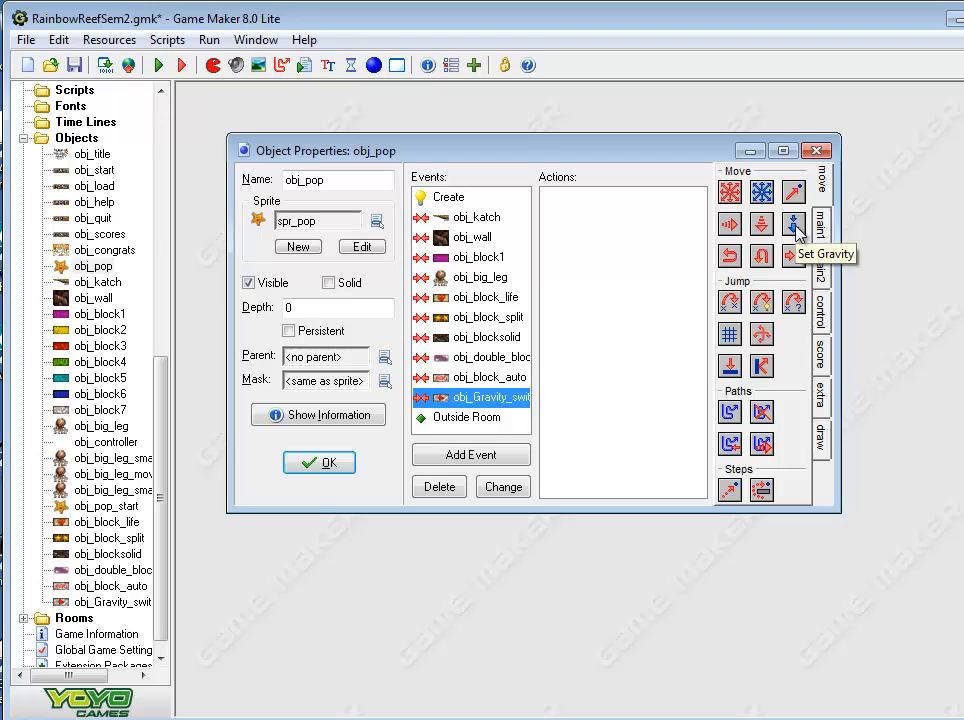
left_click_drag(797, 228, 600, 198)
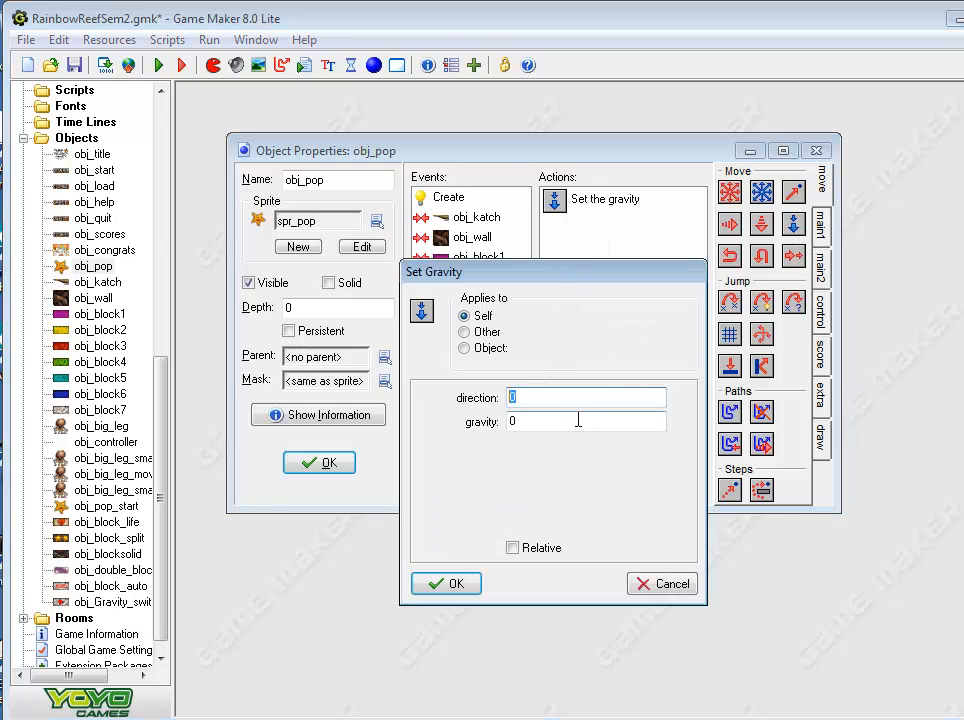
key("Tab")
type(".2")
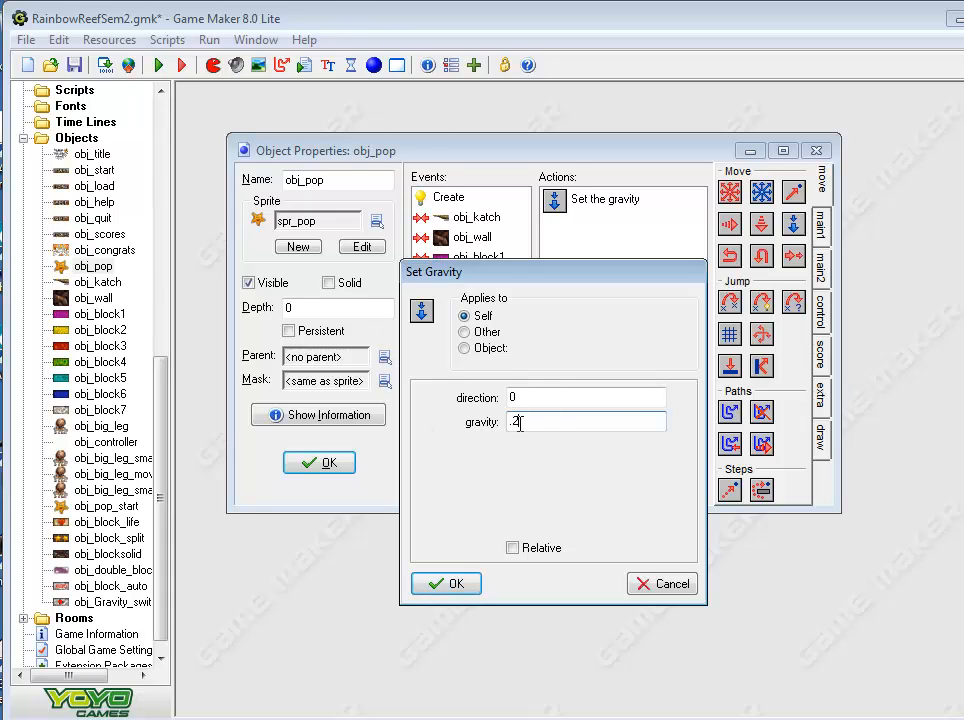
left_click(449, 584)
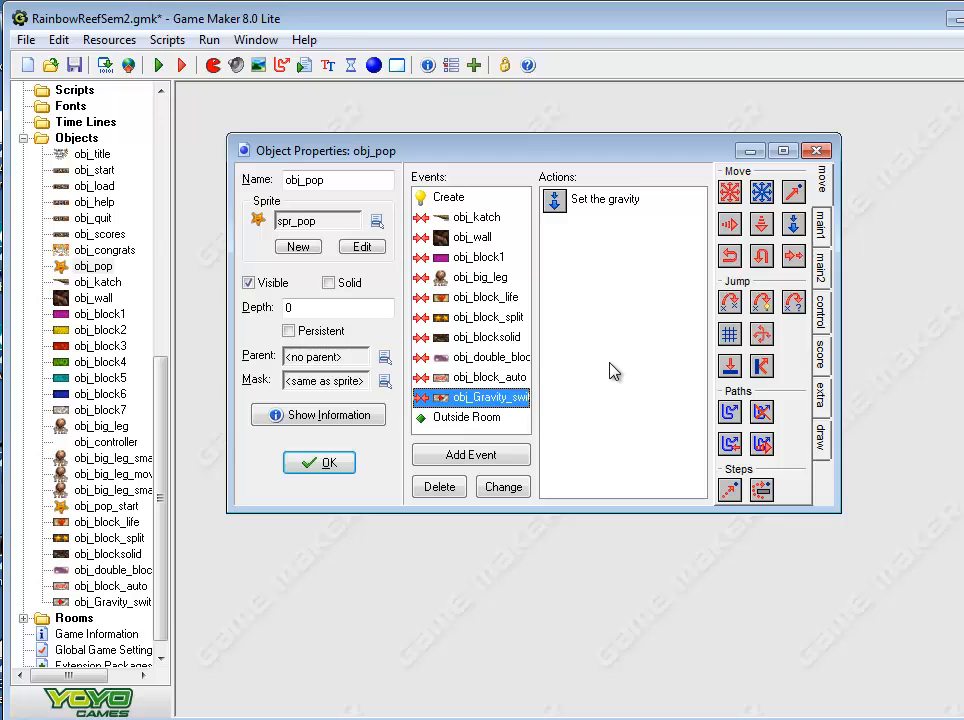
- Add a Set Alarm action to the same collision event, with 150 steps on Alarm 0
left_click(830, 224)
left_click(822, 272)
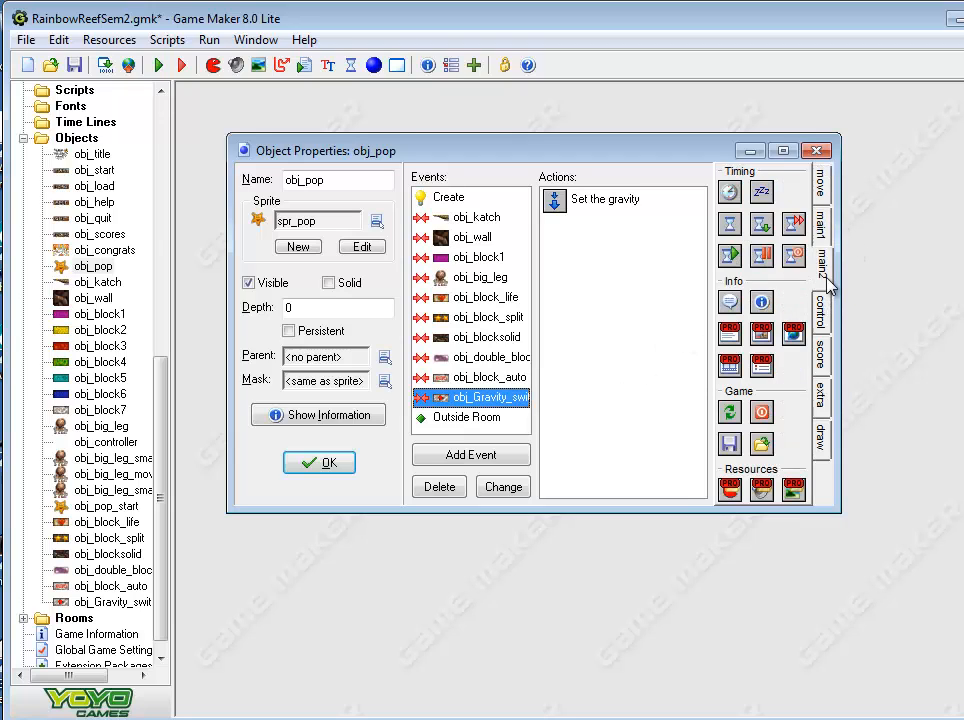
left_click_drag(734, 195, 580, 265)
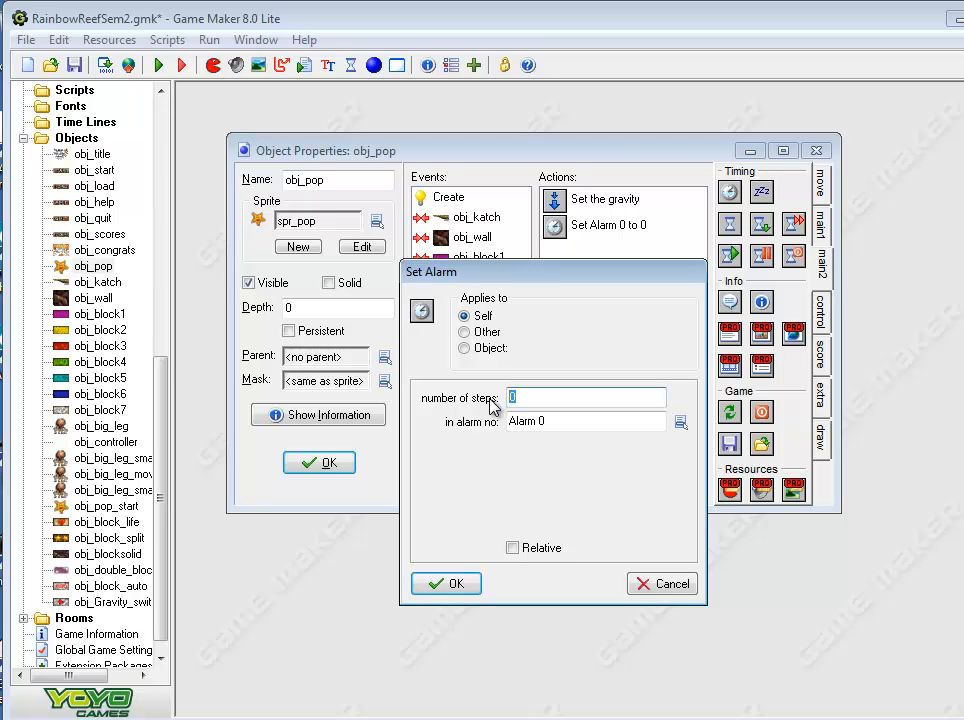
type("150")
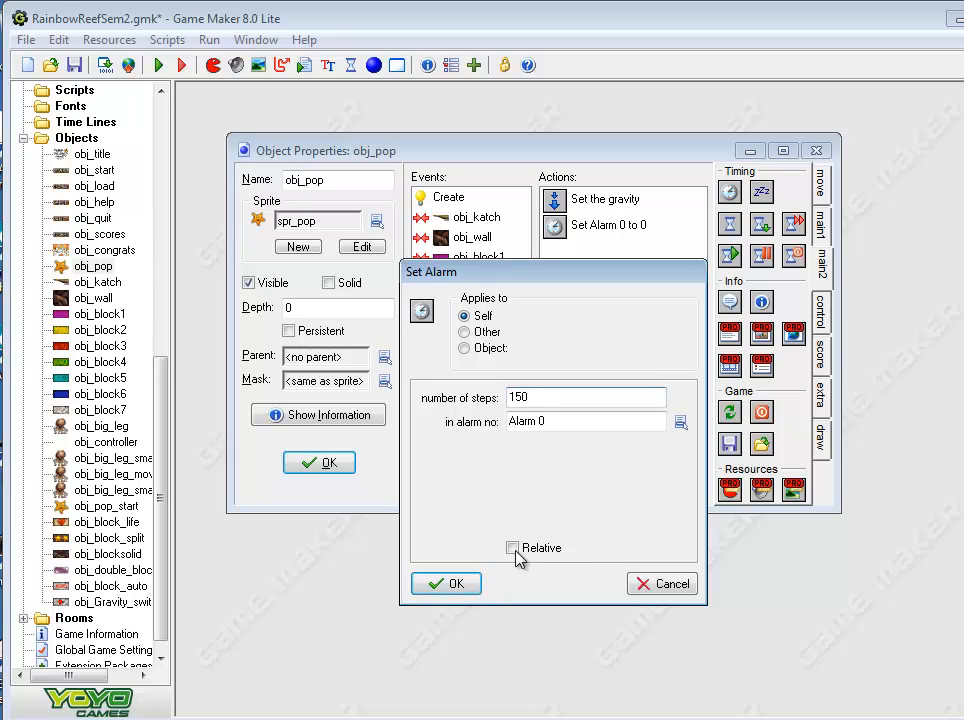
left_click(466, 589)
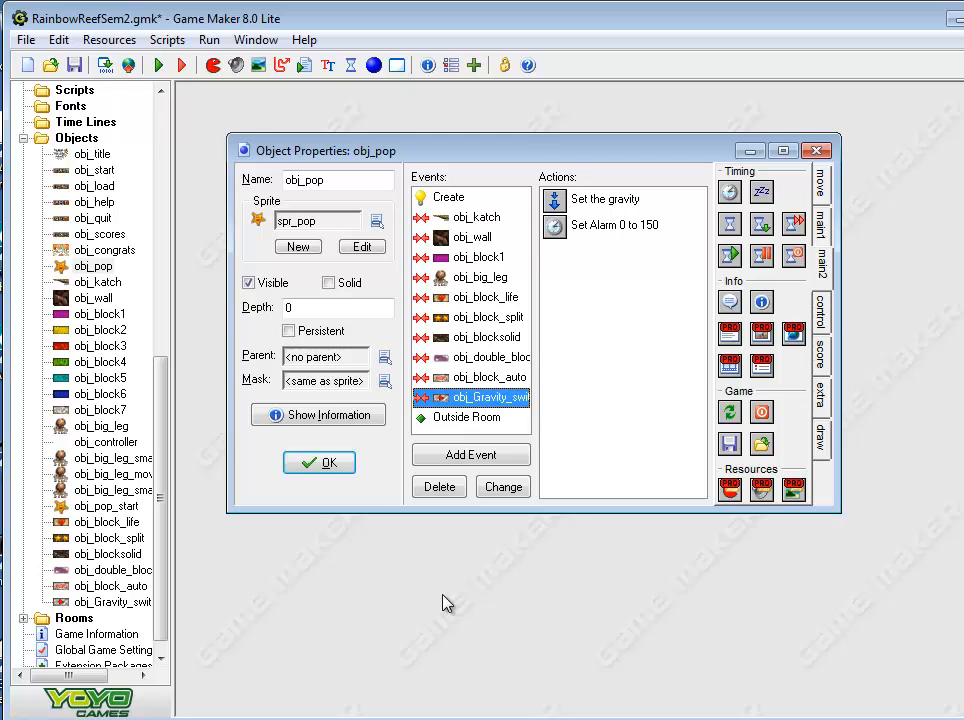
- Add an Alarm 0 event to obj_pop
left_click(480, 458)
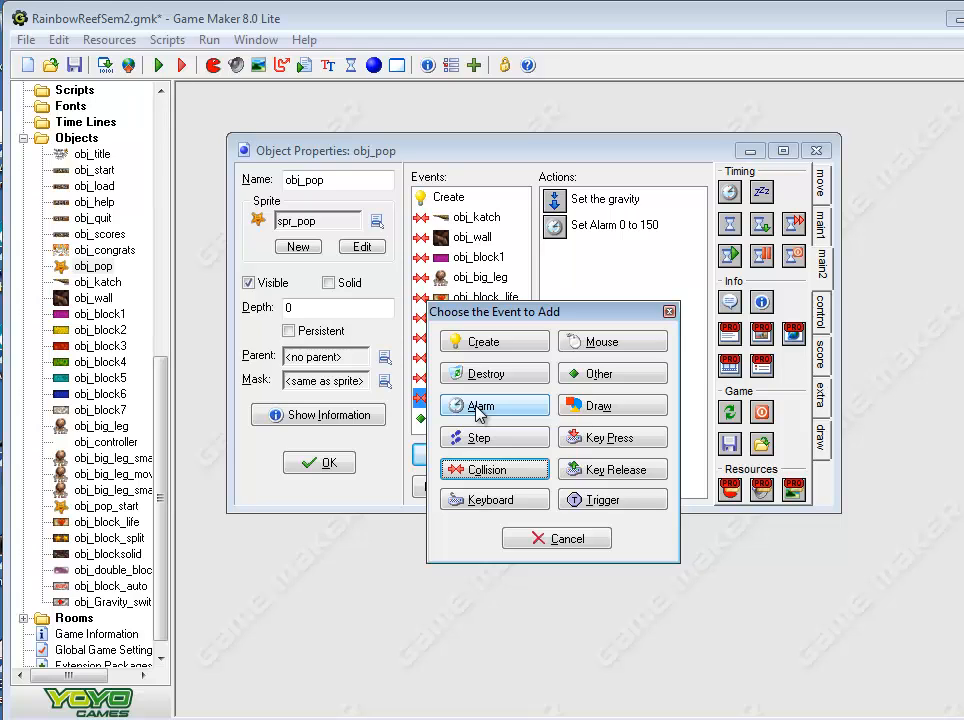
left_click(480, 406)
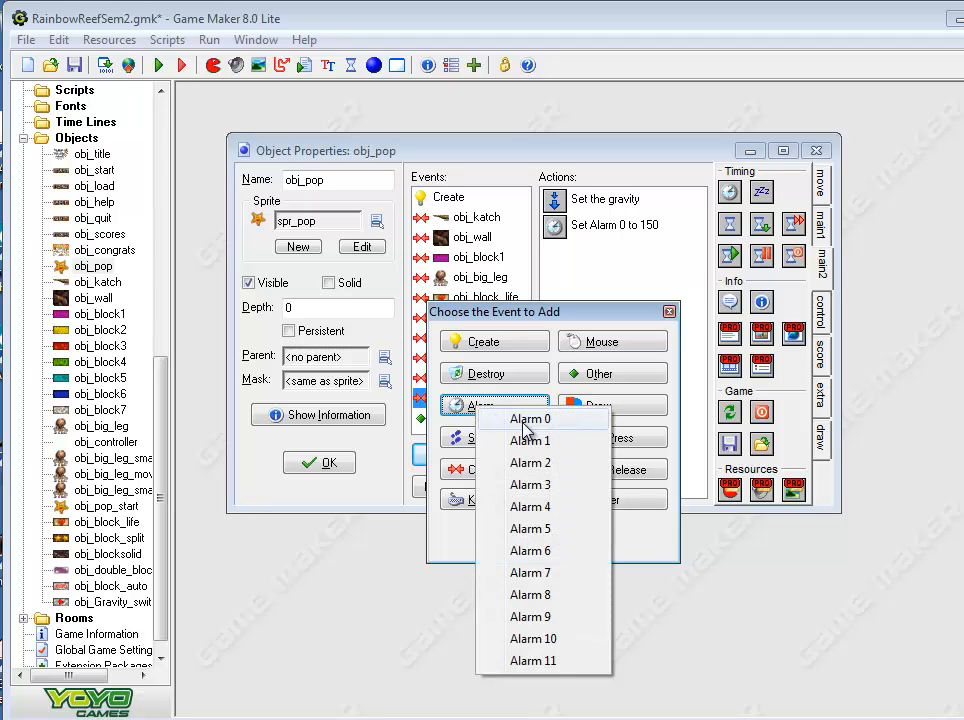
left_click(505, 420)
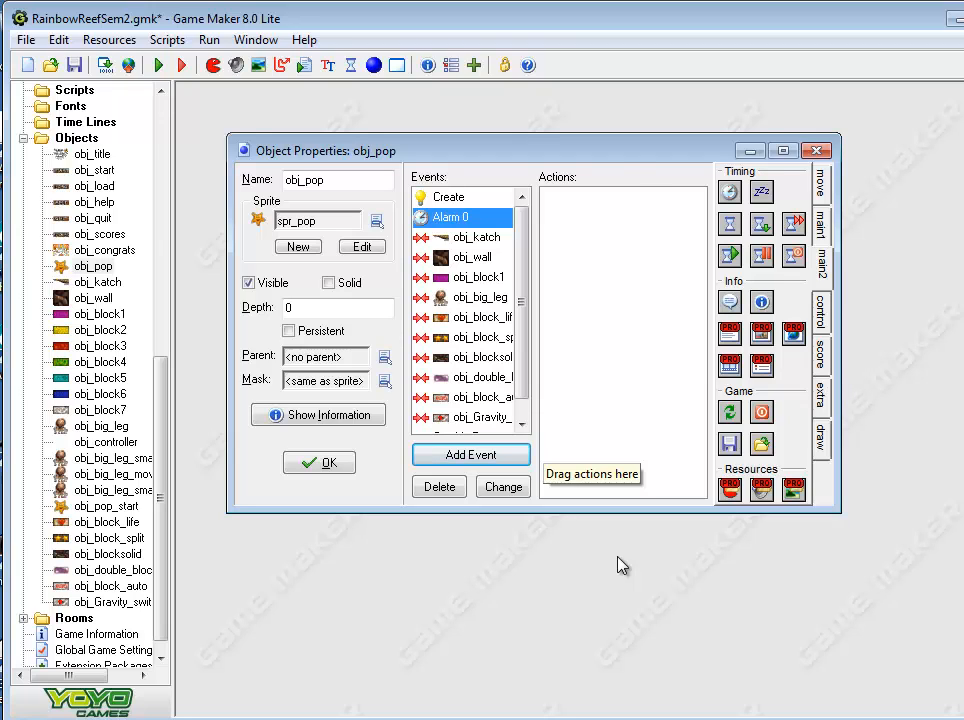
- Add a Set Gravity action to the Alarm 0 event with direction 270 and gravity .2
left_click(824, 220)
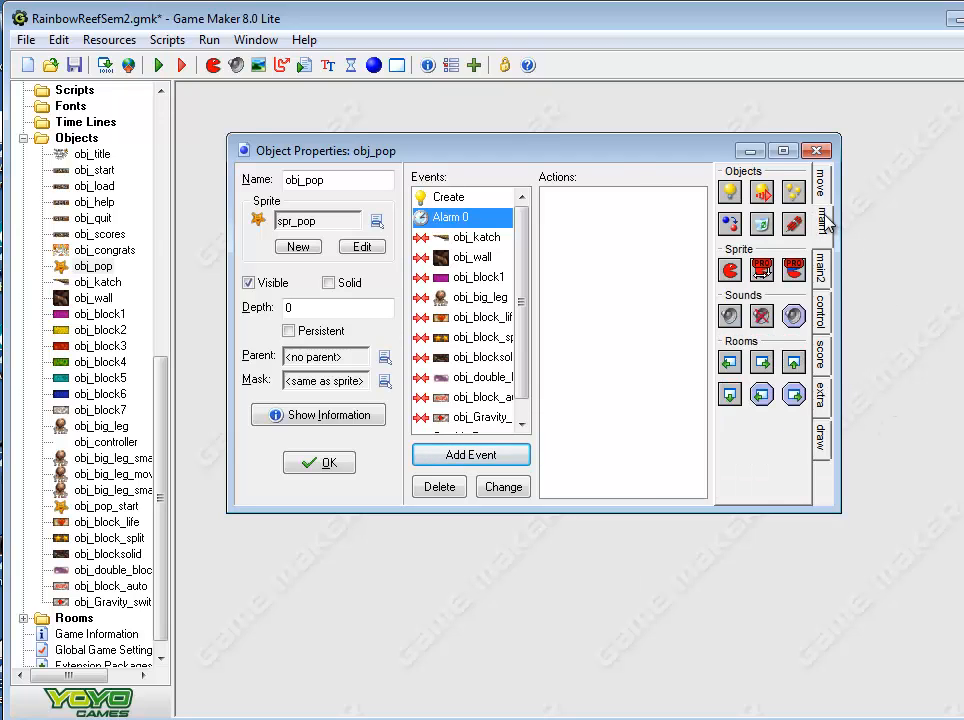
left_click(819, 175)
left_click_drag(793, 226, 596, 232)
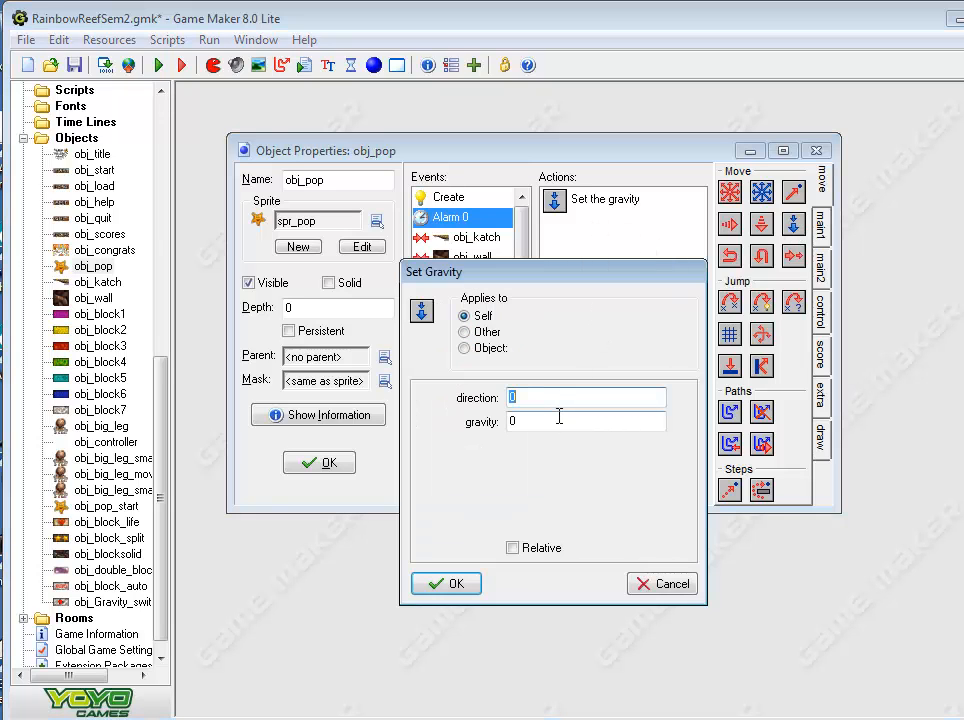
type("270")
key("Tab")
type(".2")
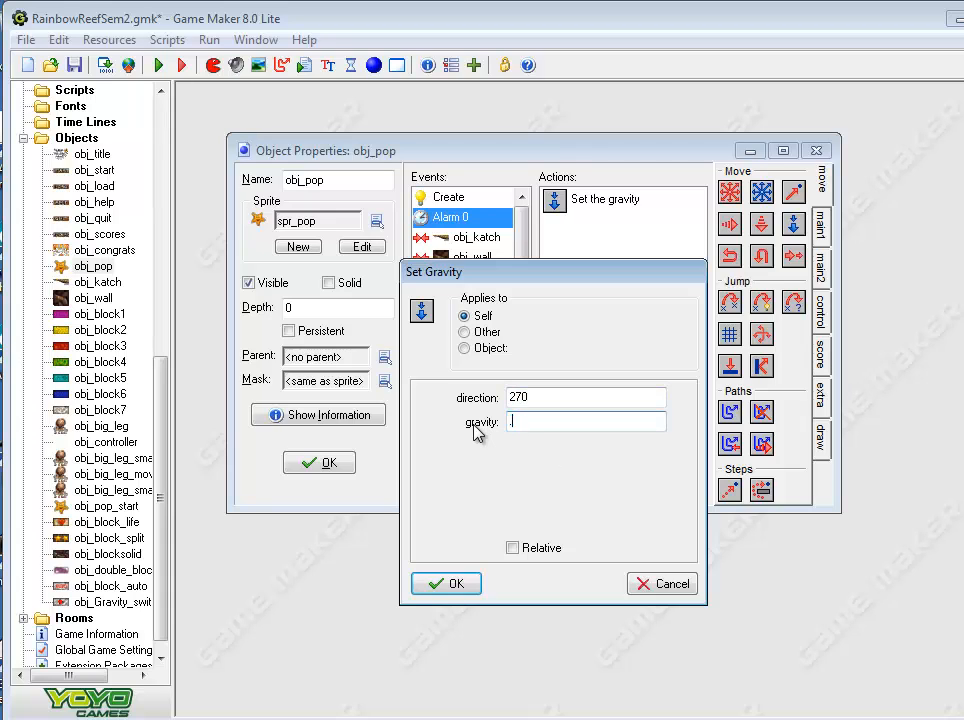
left_click(457, 584)
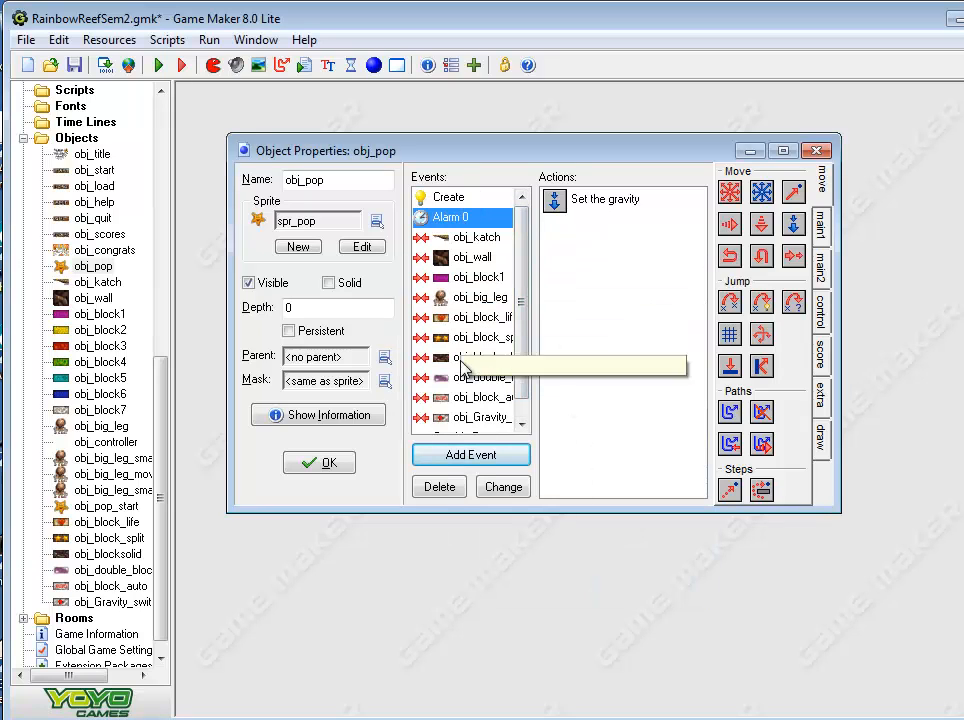
- Set the gravity direction to 90 in the obj_Gravity_switch_block collision event and check the alarm action and Alarm 0 event
left_click(477, 420)
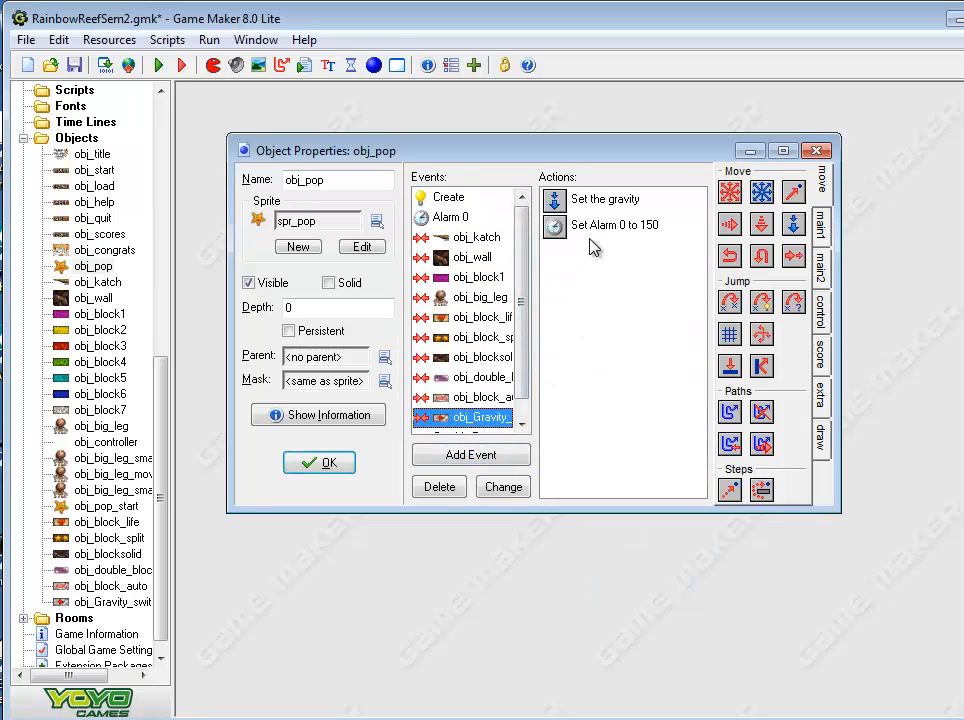
double_click(566, 202)
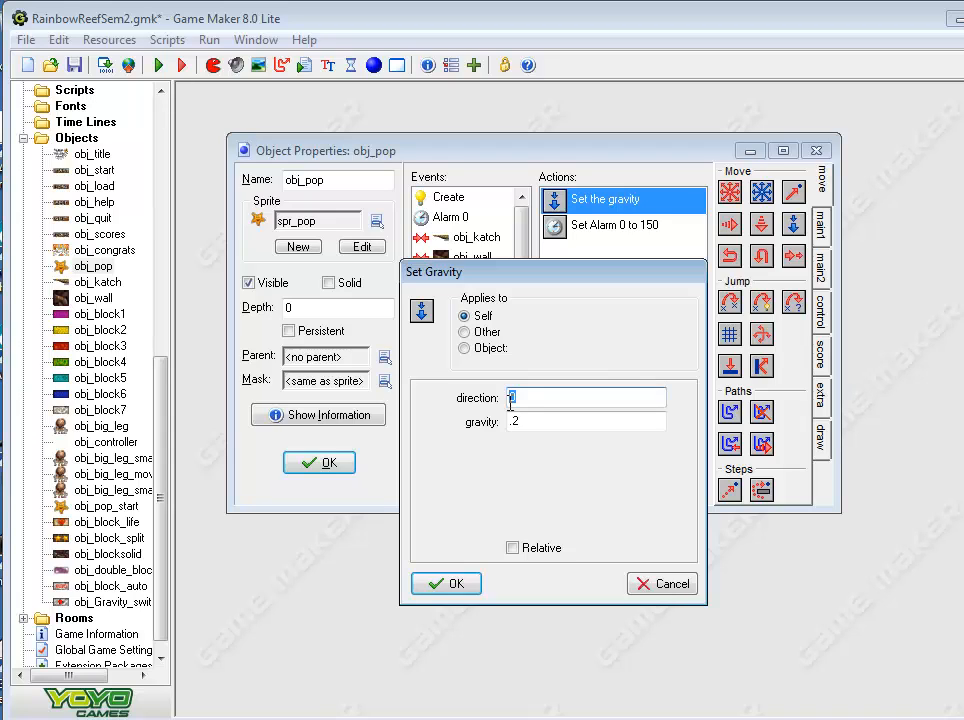
type("90")
left_click(452, 585)
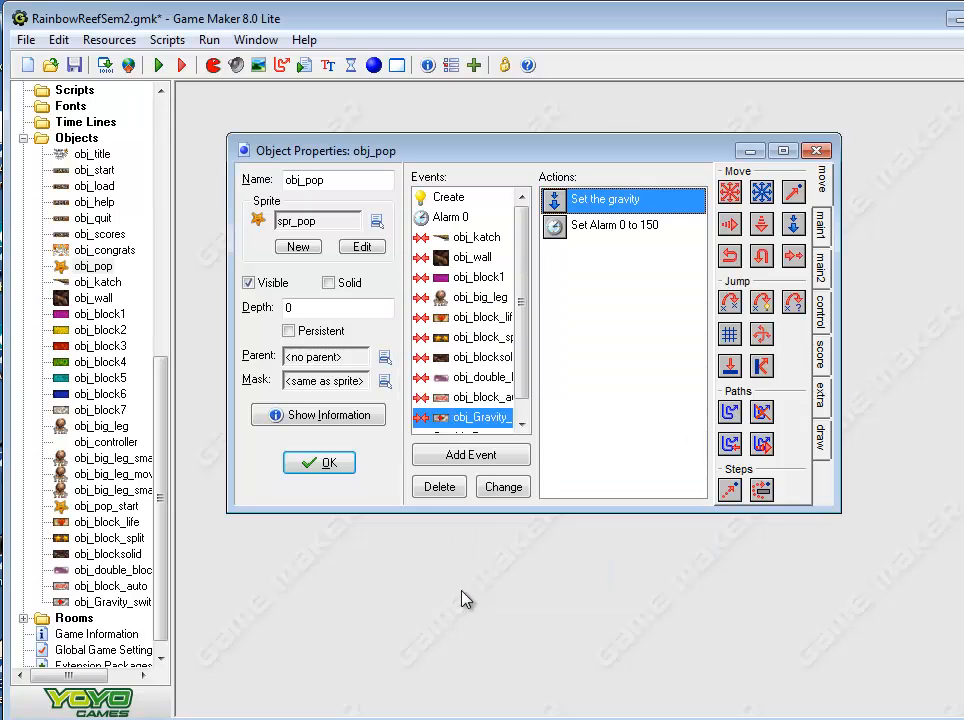
double_click(594, 229)
left_click(640, 583)
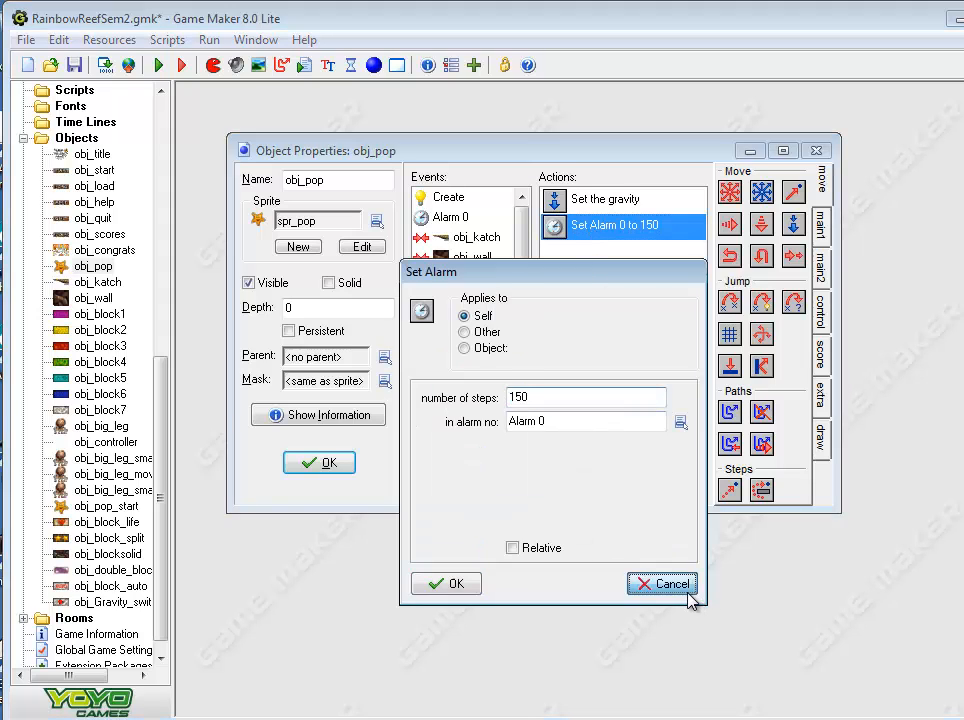
left_click(447, 216)
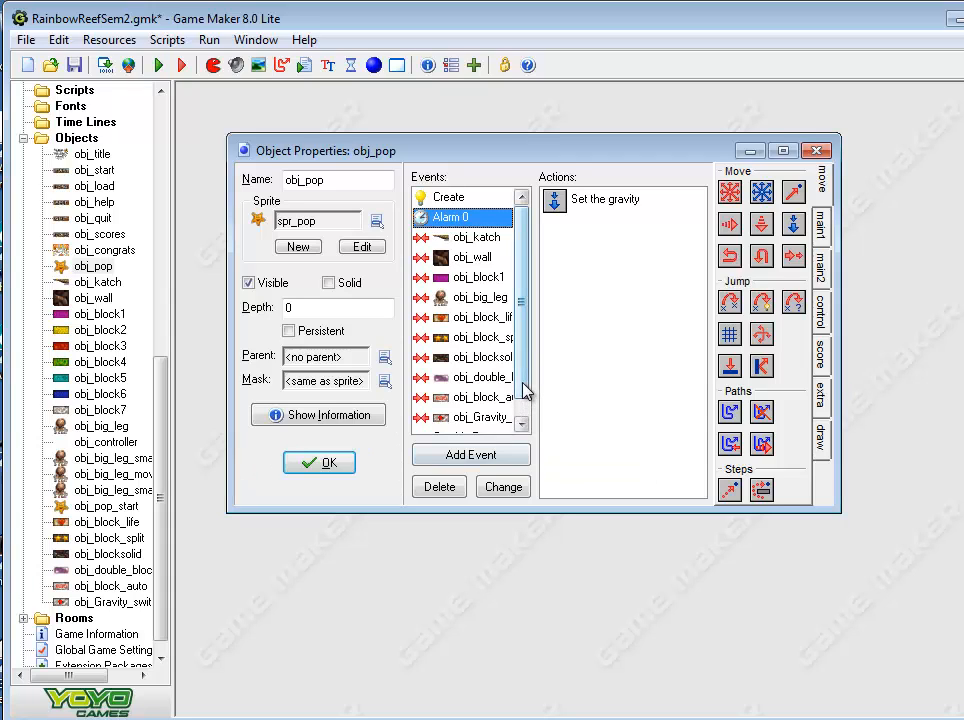
left_click(521, 423)
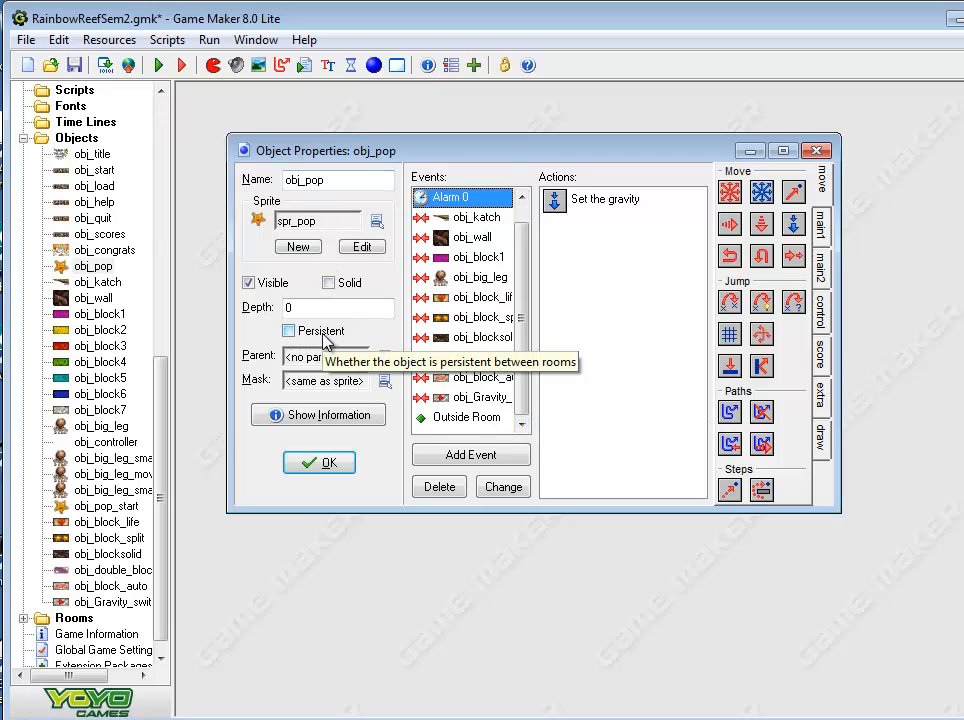
- Open room2 and fill the gap in the lower row of double blocks with five obj_Gravity_switch_block instances
left_click(23, 618)
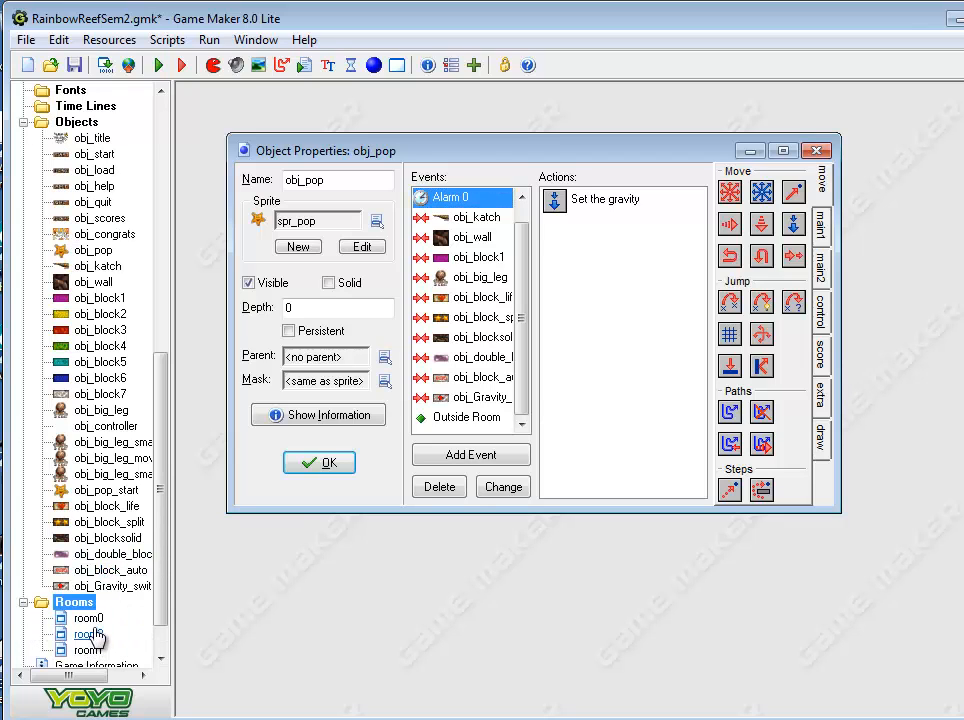
double_click(62, 634)
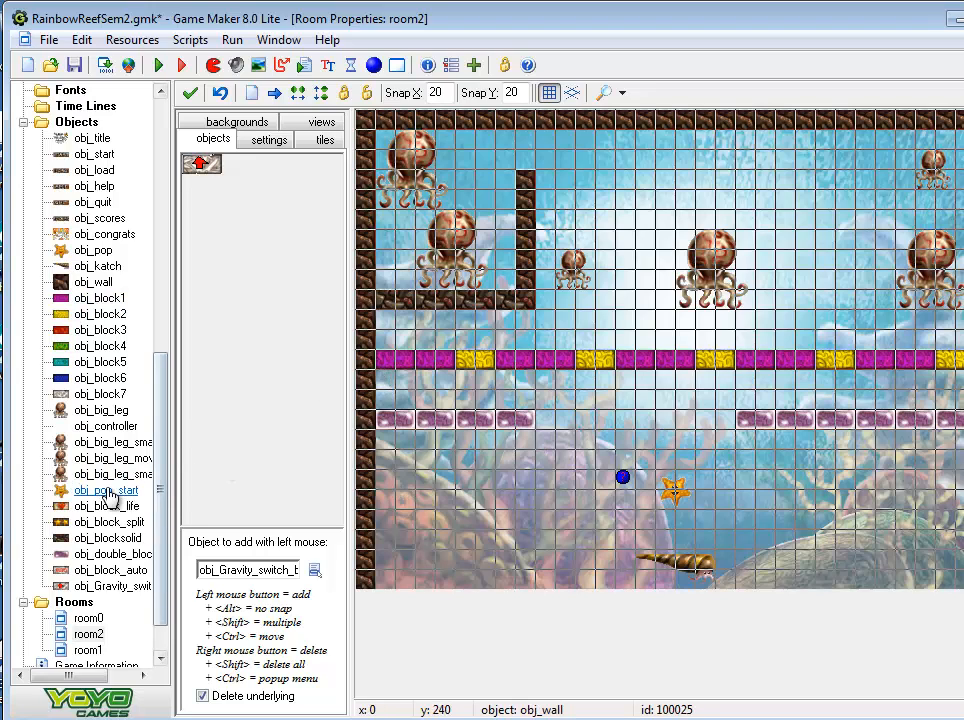
left_click(124, 588)
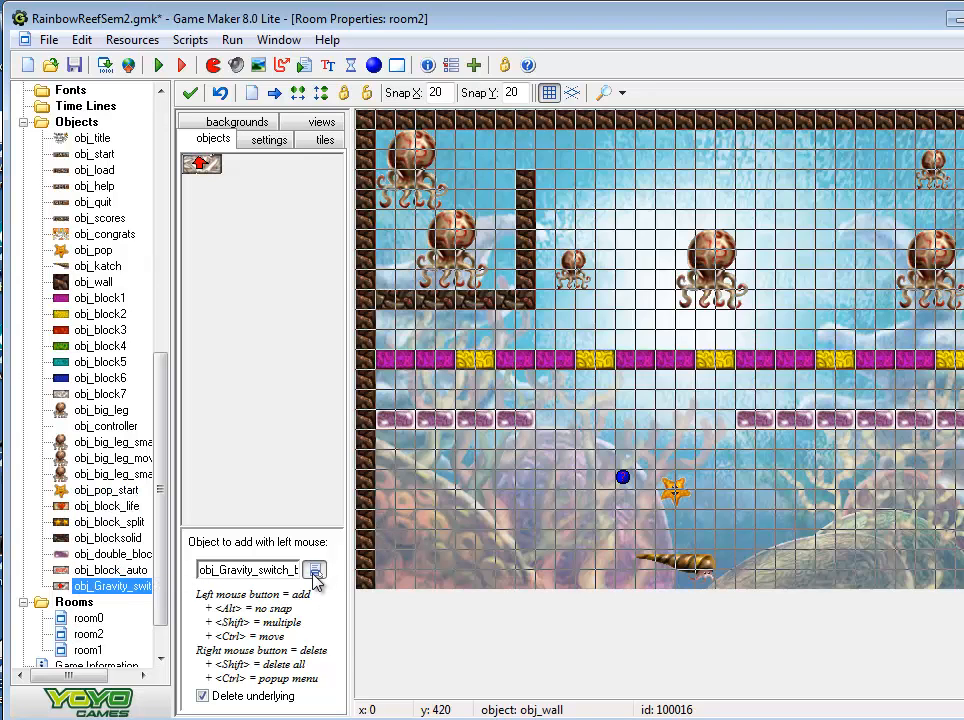
left_click(314, 570)
left_click(380, 561)
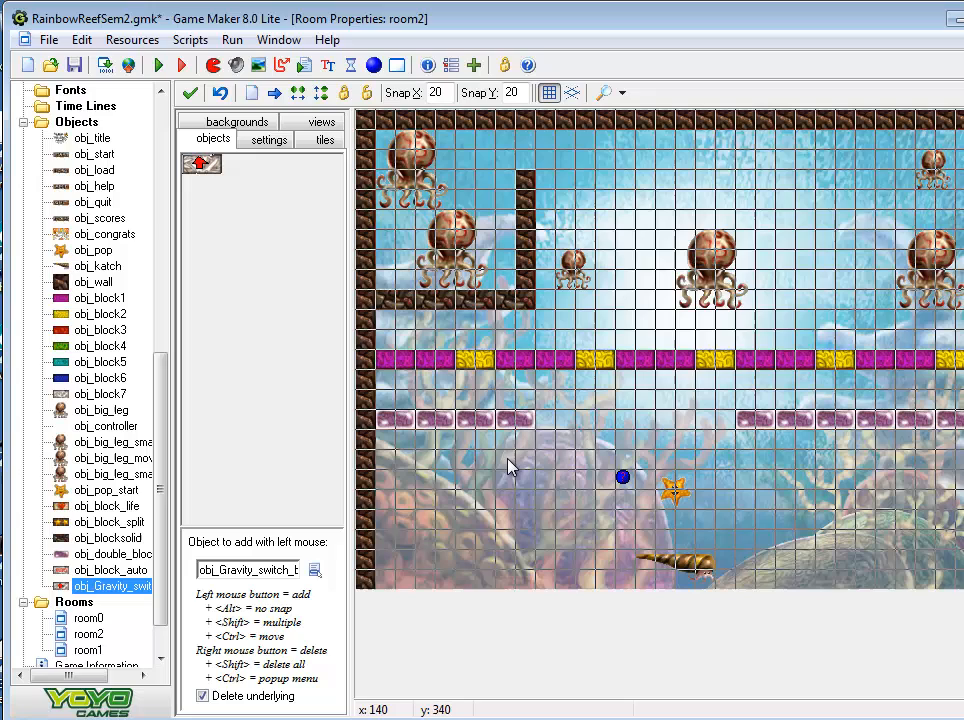
left_click(562, 426)
left_click(592, 427)
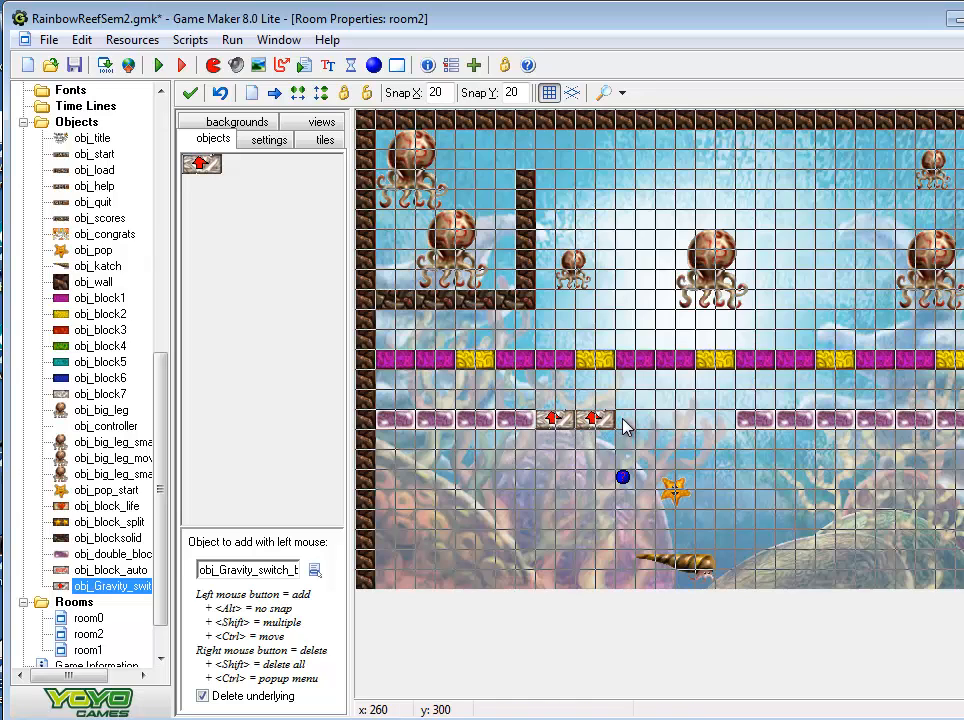
left_click(638, 428)
left_click(682, 428)
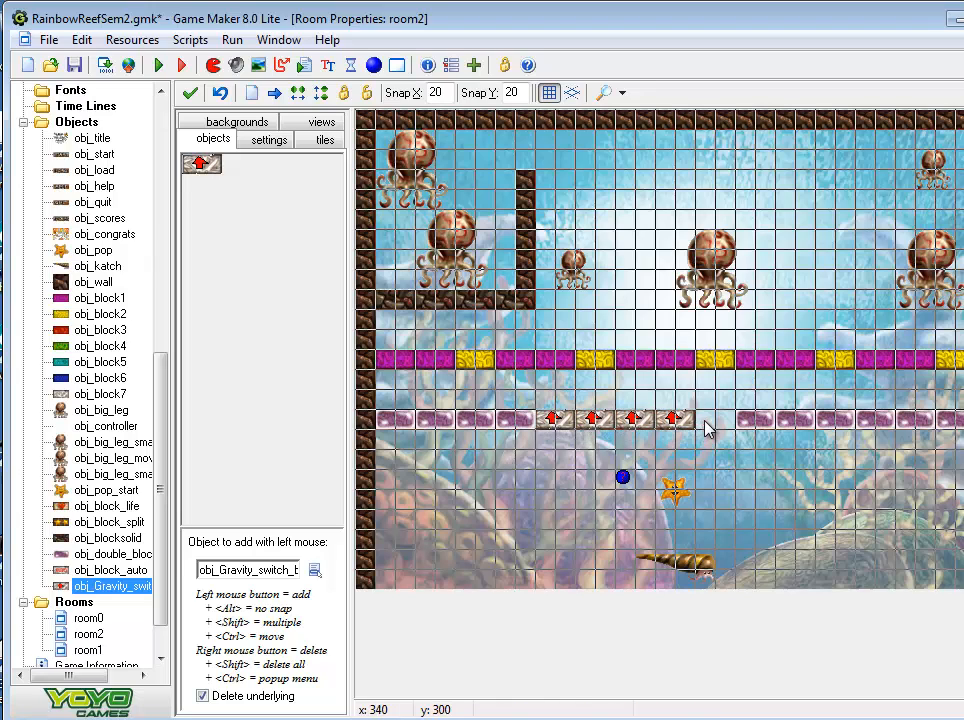
left_click(716, 426)
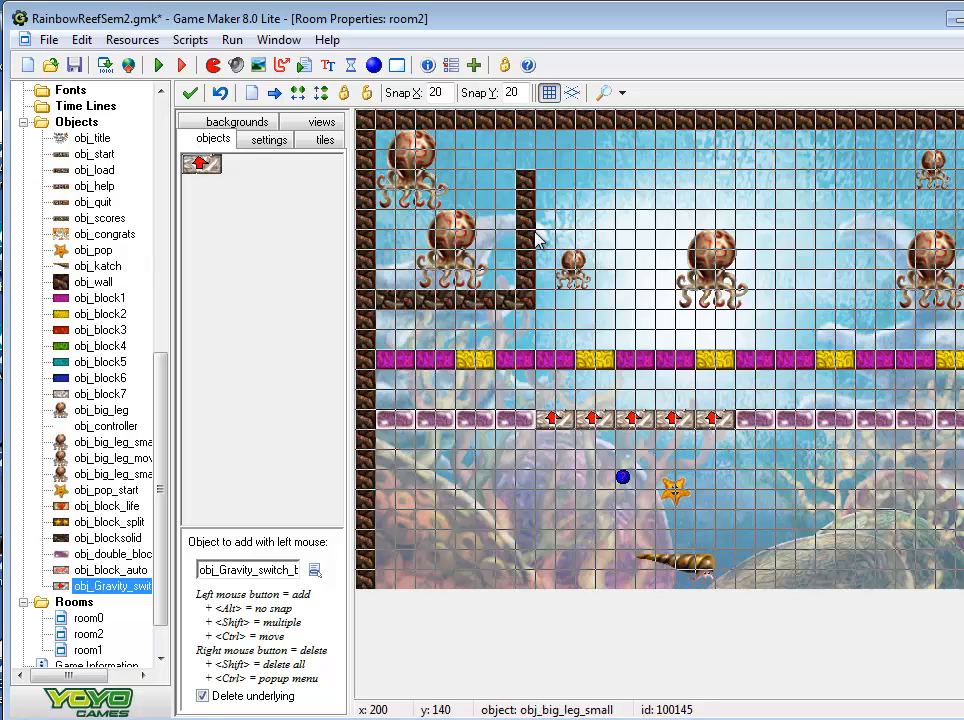
- Run the game and play room2 to test how the star reacts to the gravity switch blocks, then quit
left_click(158, 65)
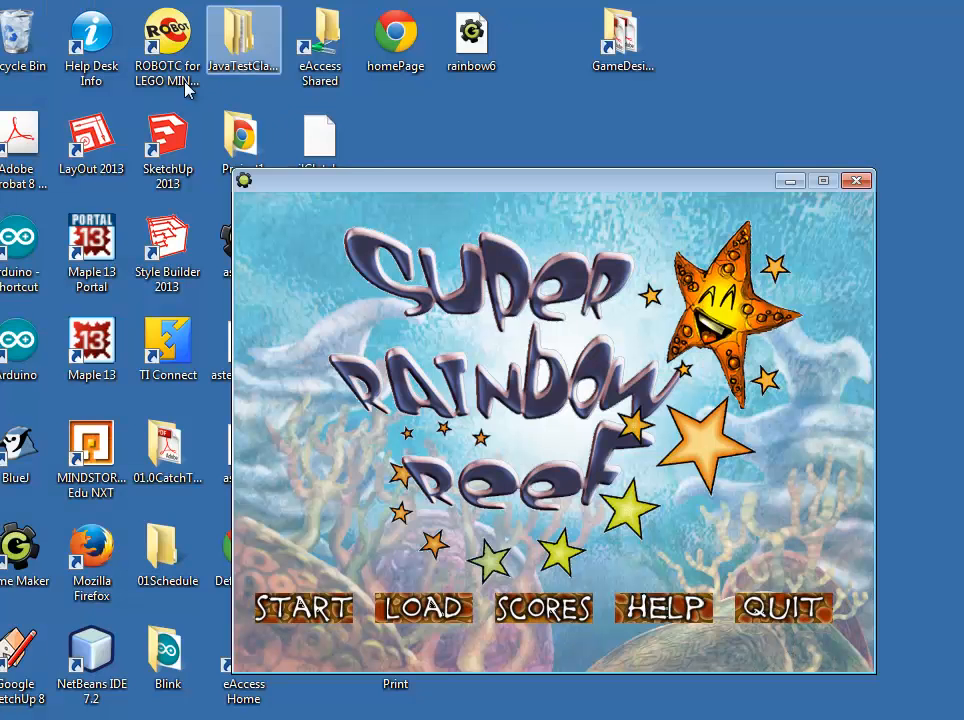
left_click(305, 606)
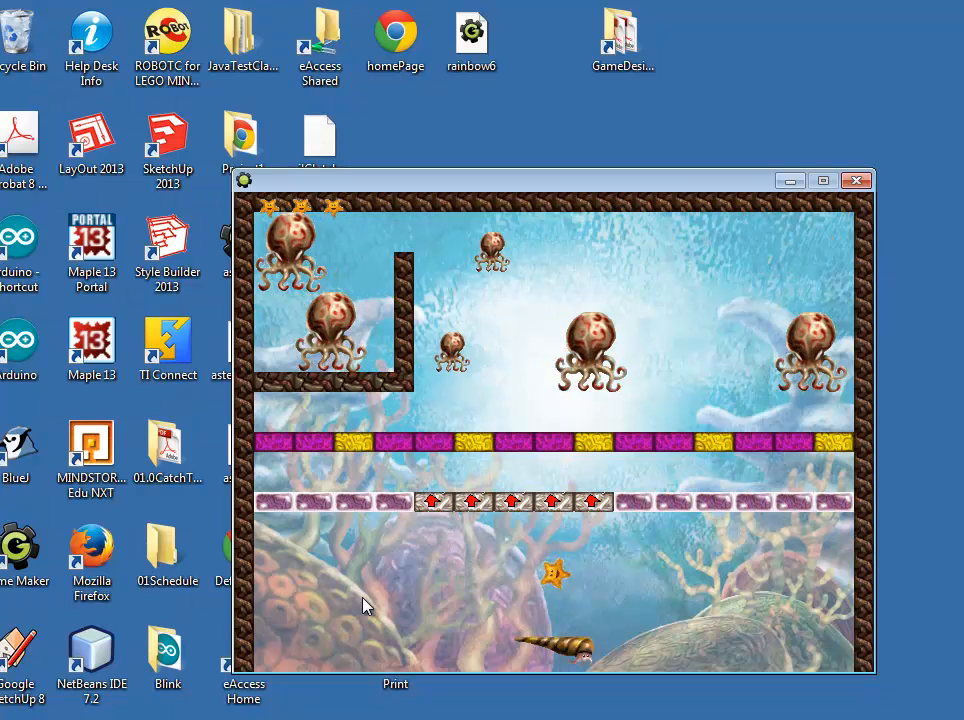
key("Right")
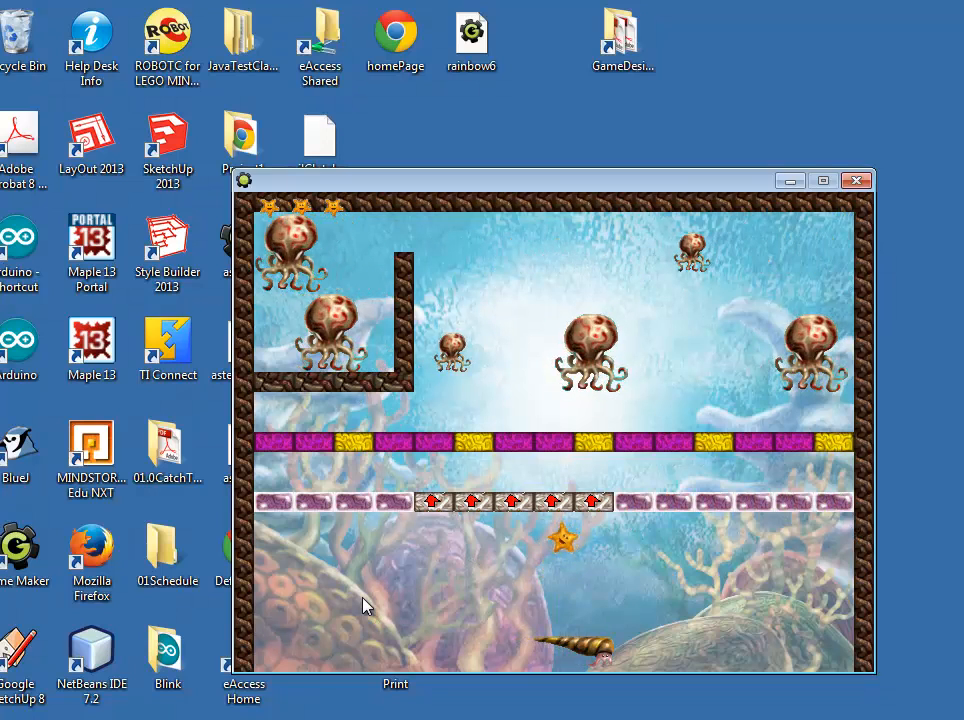
key("Left")
key("Right")
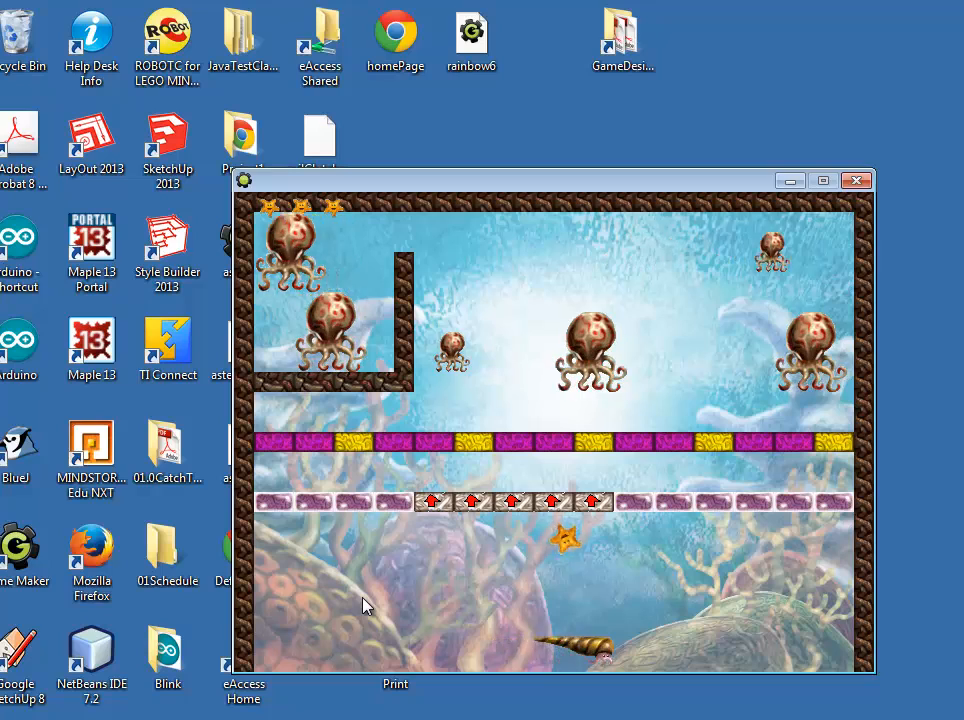
key("Left")
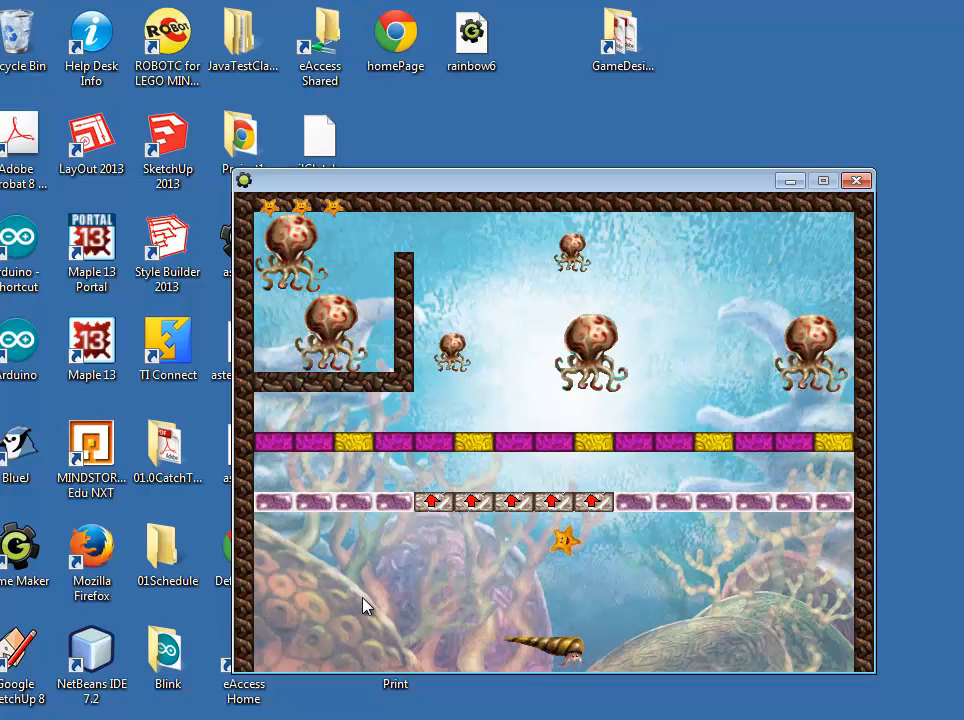
key("Escape")
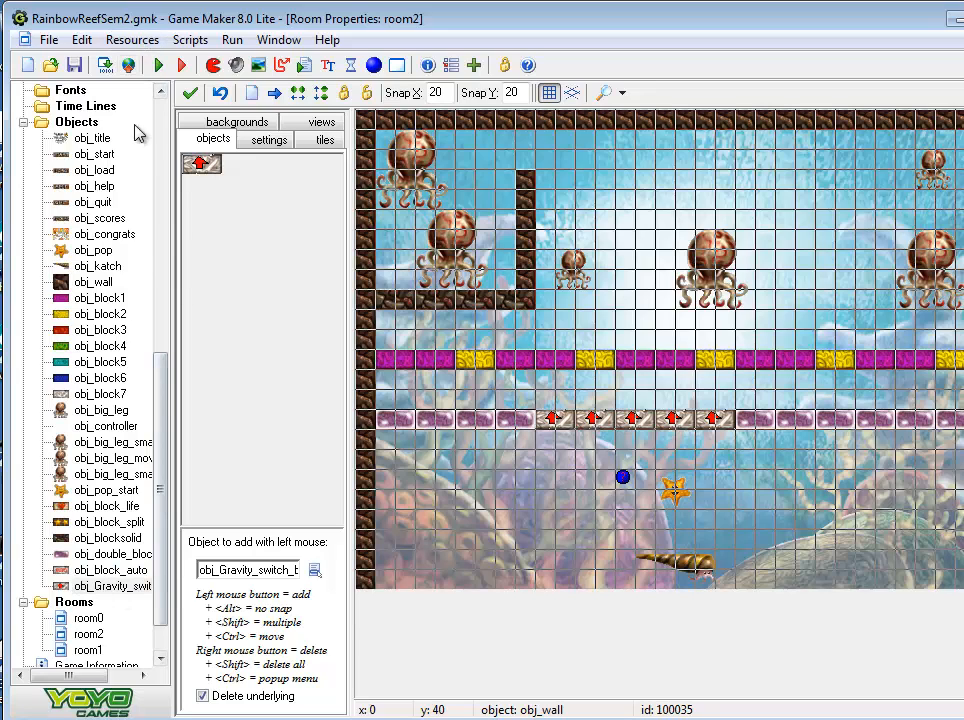
- Add a Bounce action, not precisely and against solid objects, to obj_pop's collision event with obj_Gravity_switch_block
double_click(80, 251)
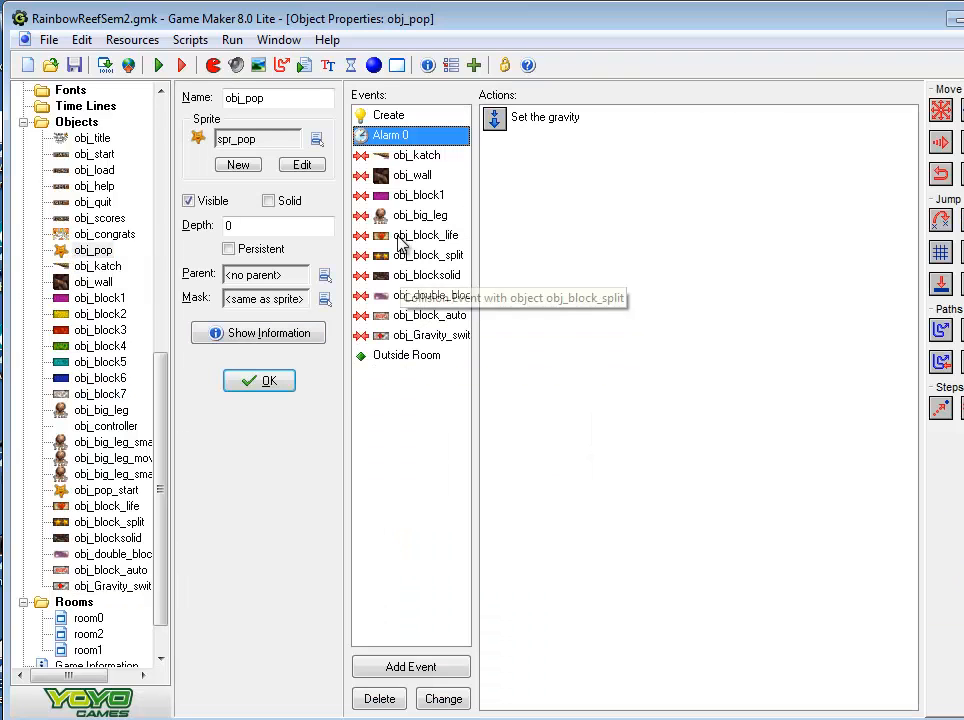
left_click(402, 195)
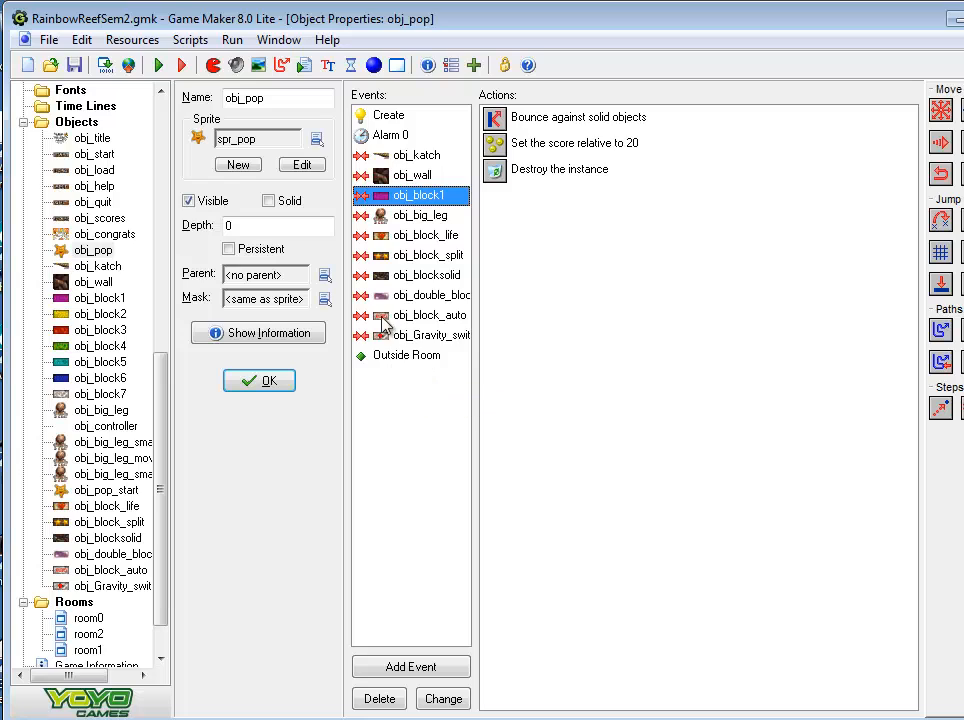
left_click(415, 335)
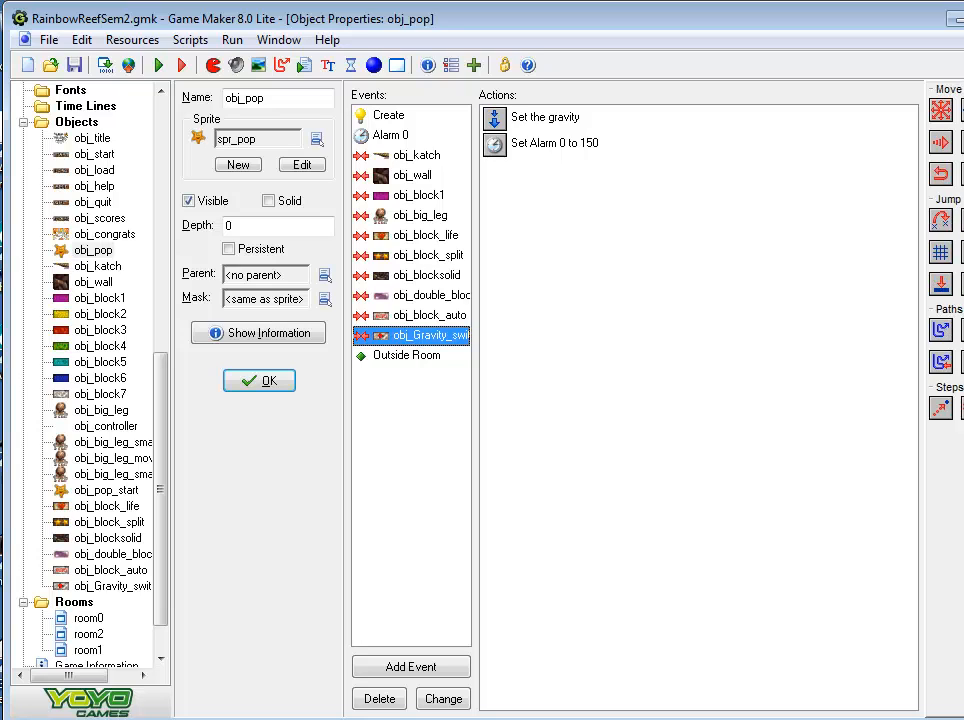
left_click_drag(500, 217, 505, 175)
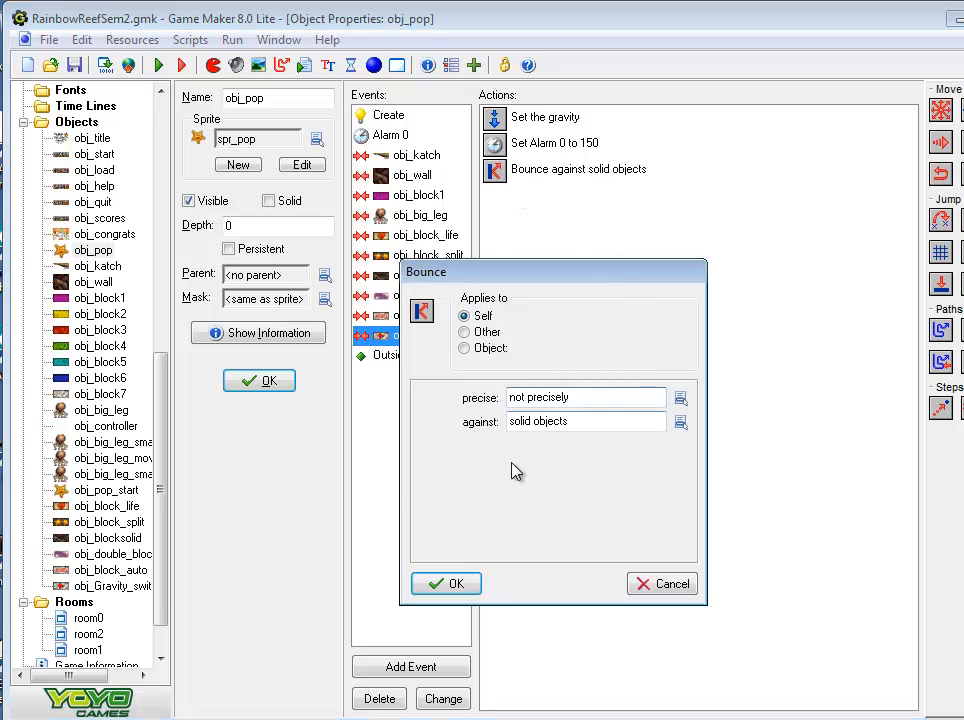
left_click(450, 581)
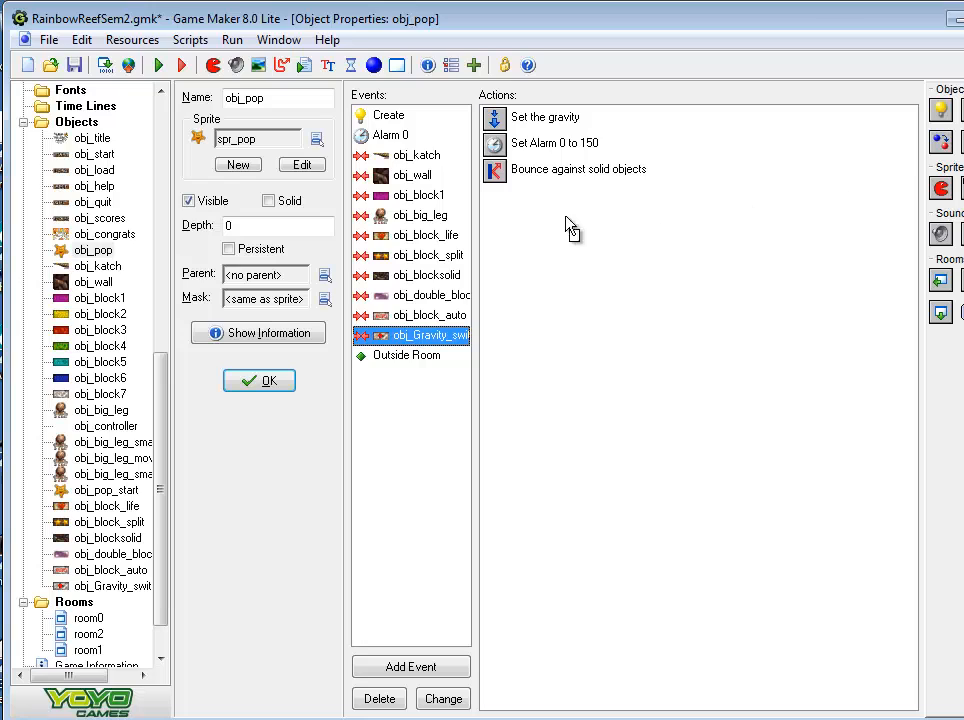
- Add a Destroy Instance action applied to Other in obj_pop's obj_Gravity_switch_block collision event
left_click_drag(570, 230, 485, 218)
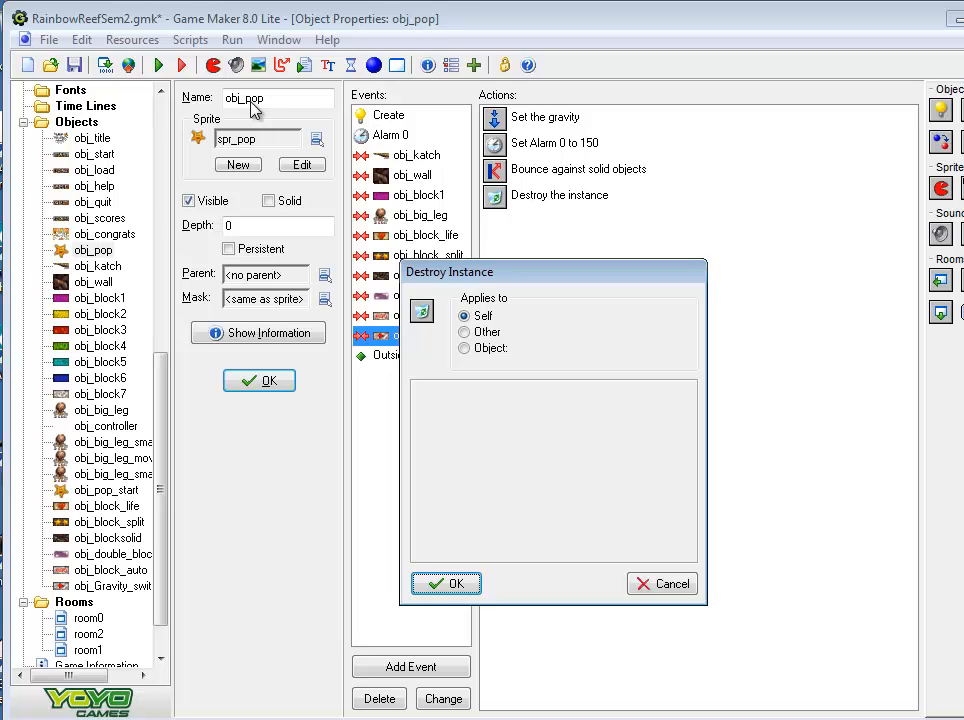
left_click(464, 332)
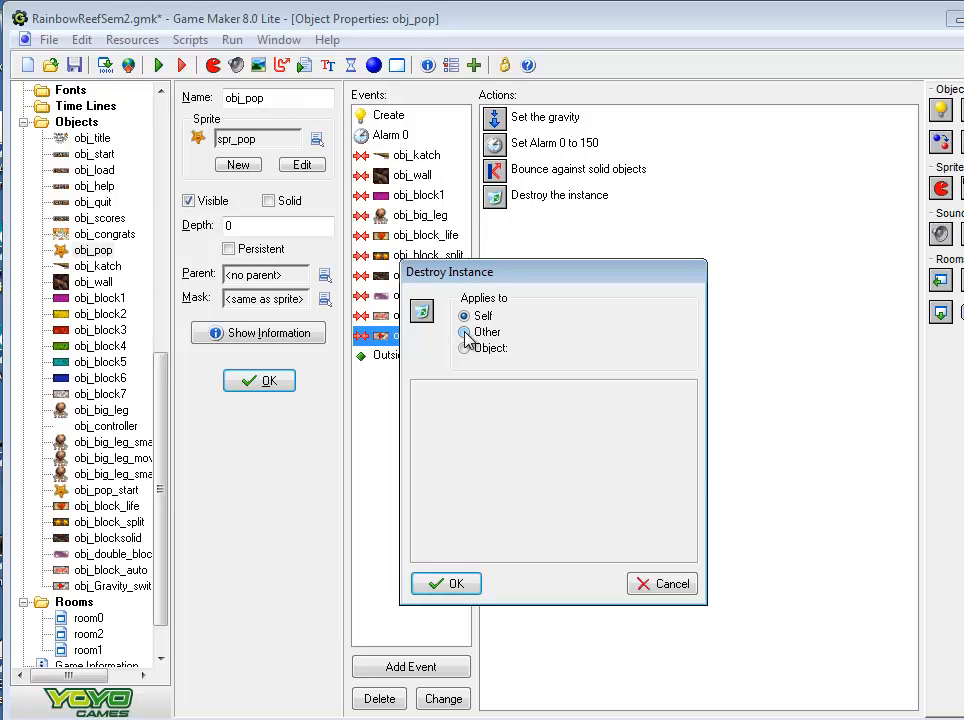
left_click(463, 588)
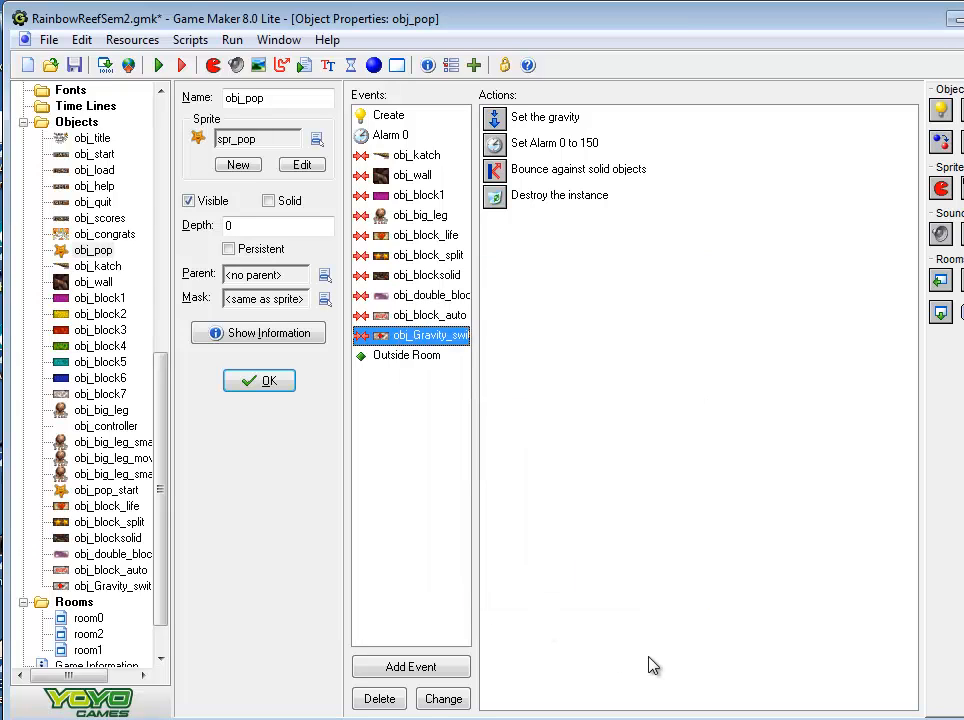
- Run the game and keep the star in play in room2 to test the gravity switch blocks, then quit
left_click(158, 65)
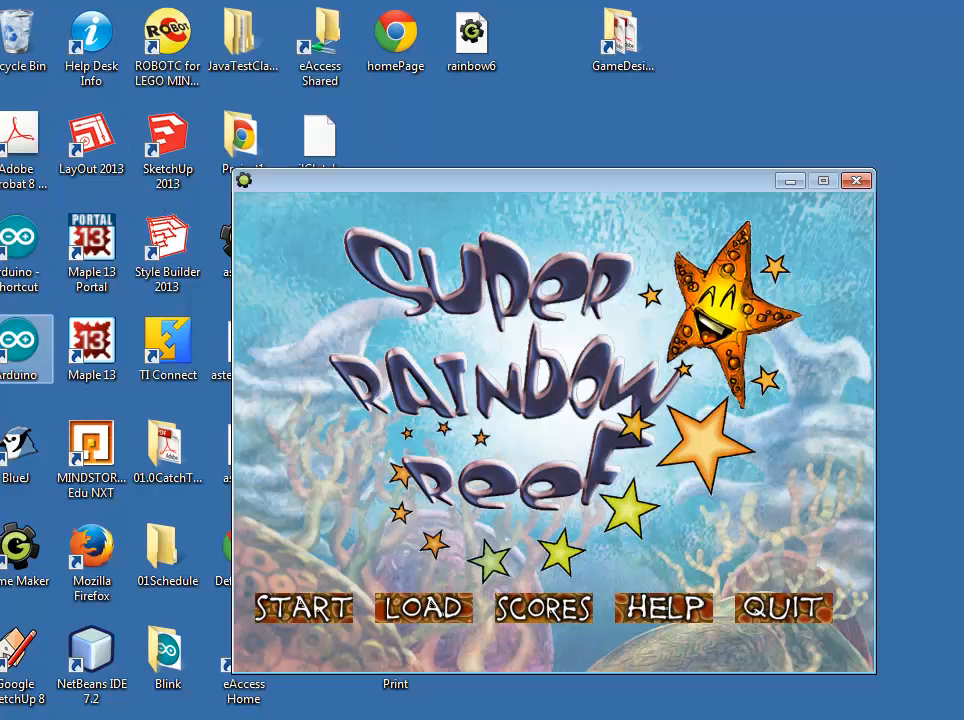
left_click(305, 607)
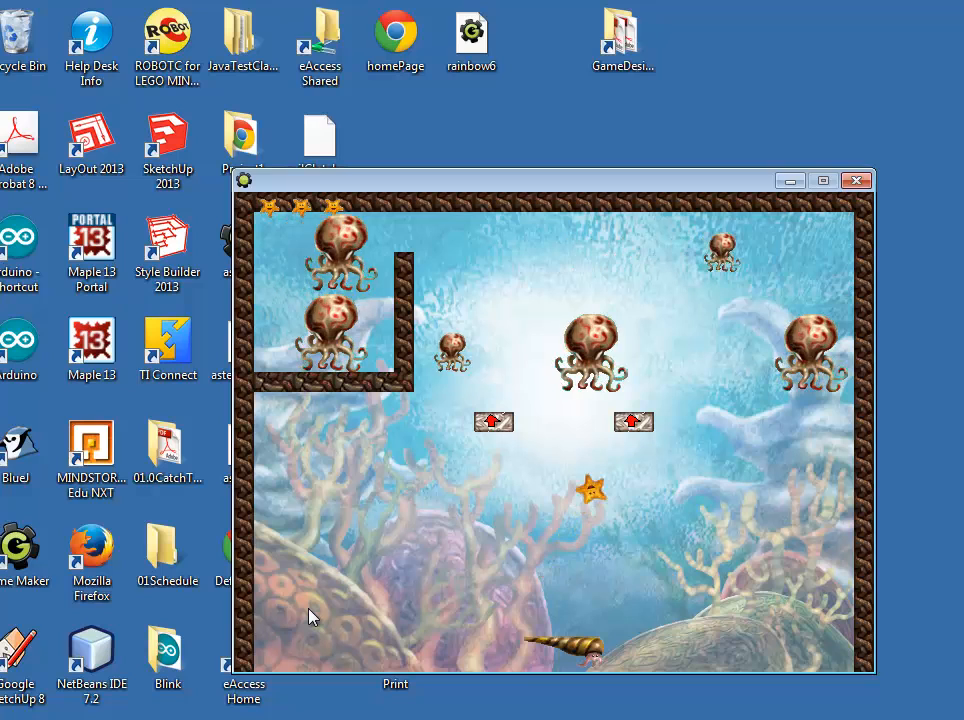
key("Right")
key("Left")
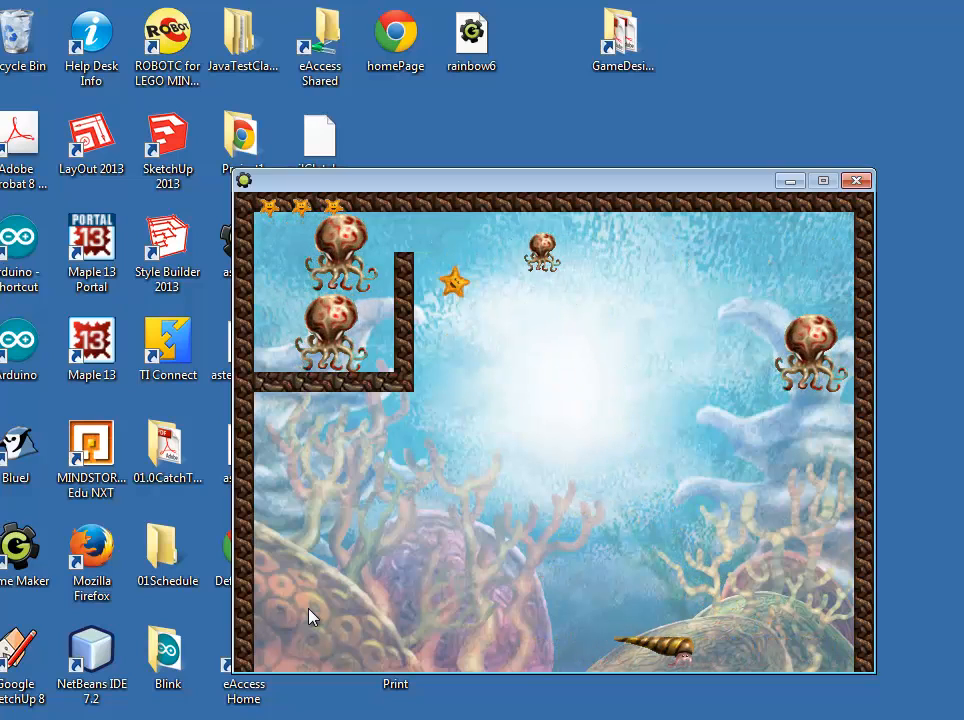
key("Left")
key("Right")
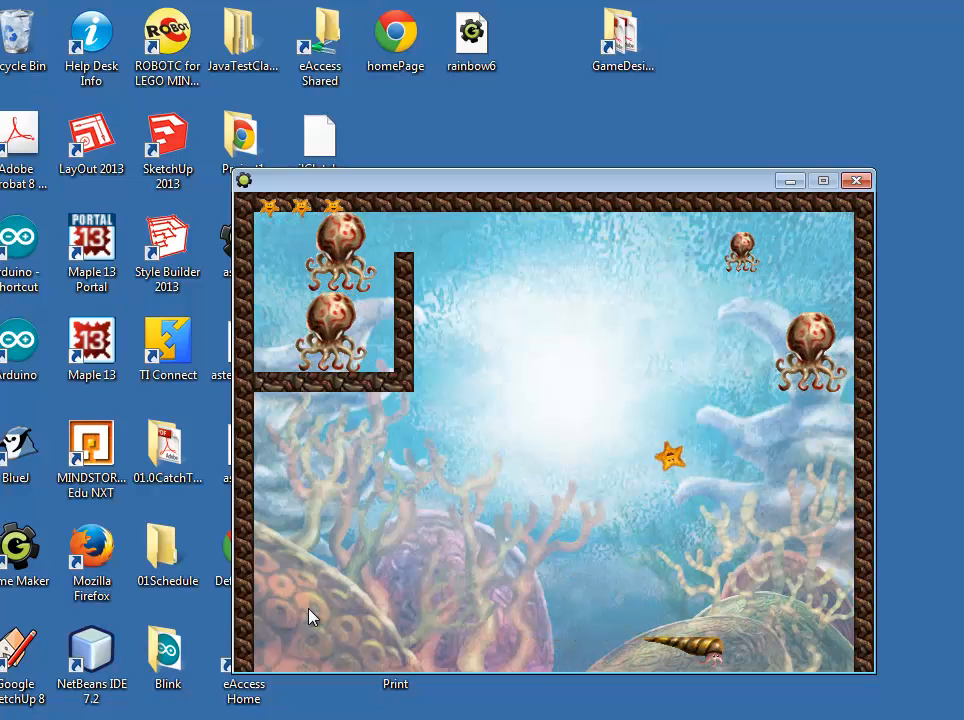
key("Left")
key("Right")
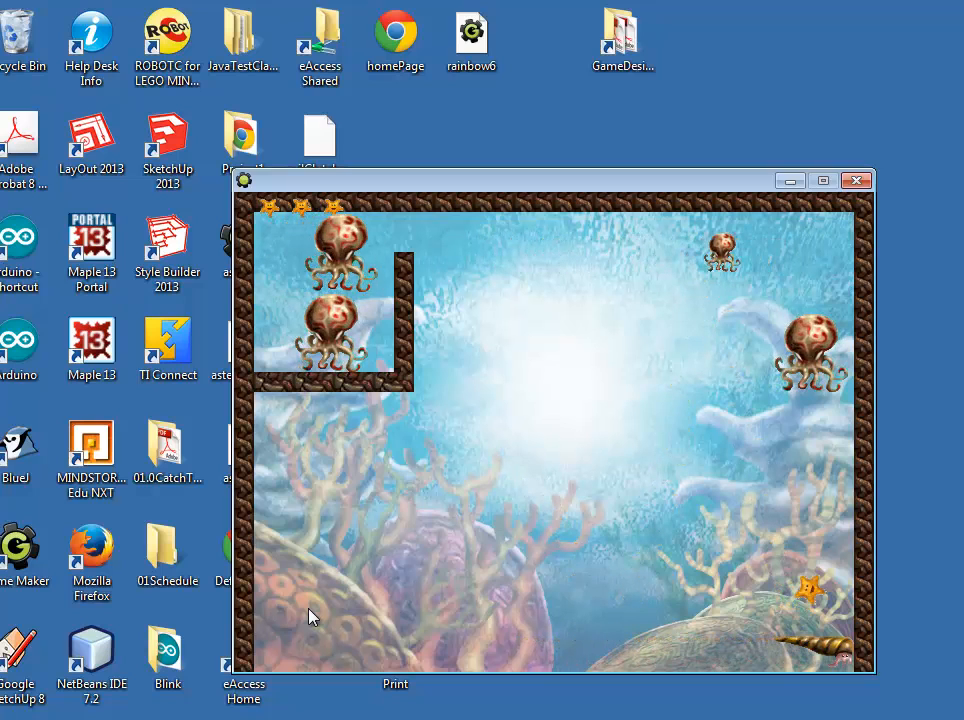
key("Left")
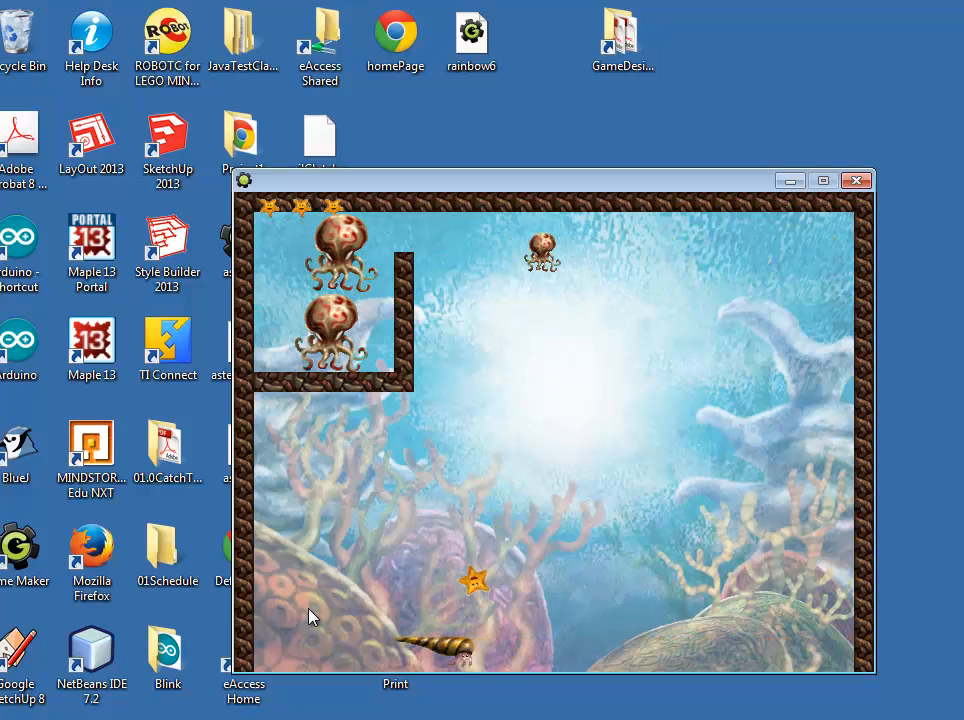
key("Right")
key("Right")
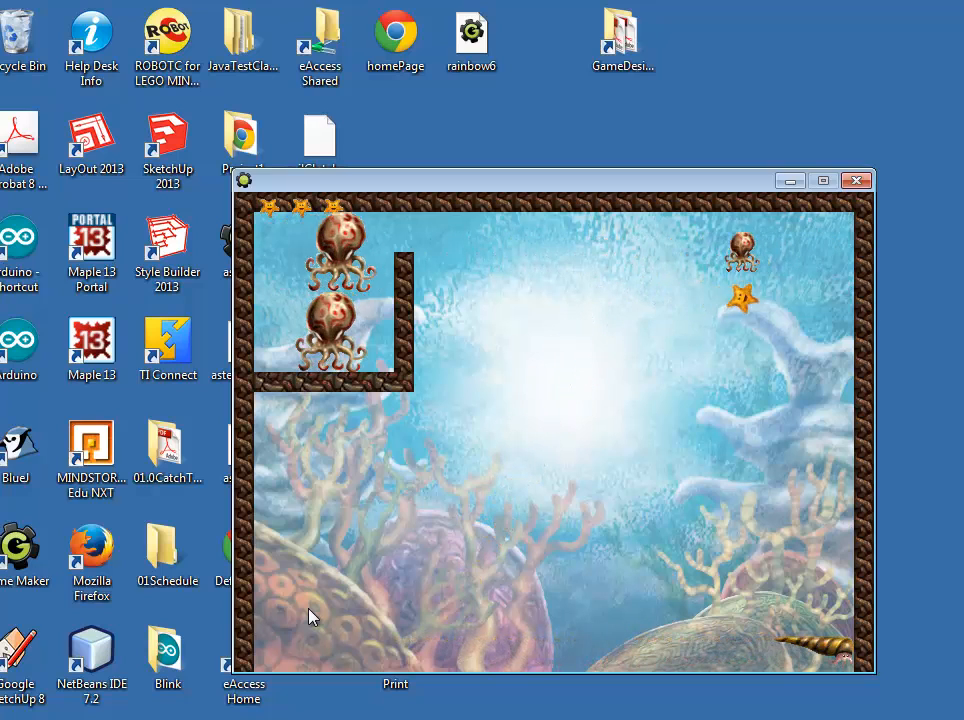
key("Left")
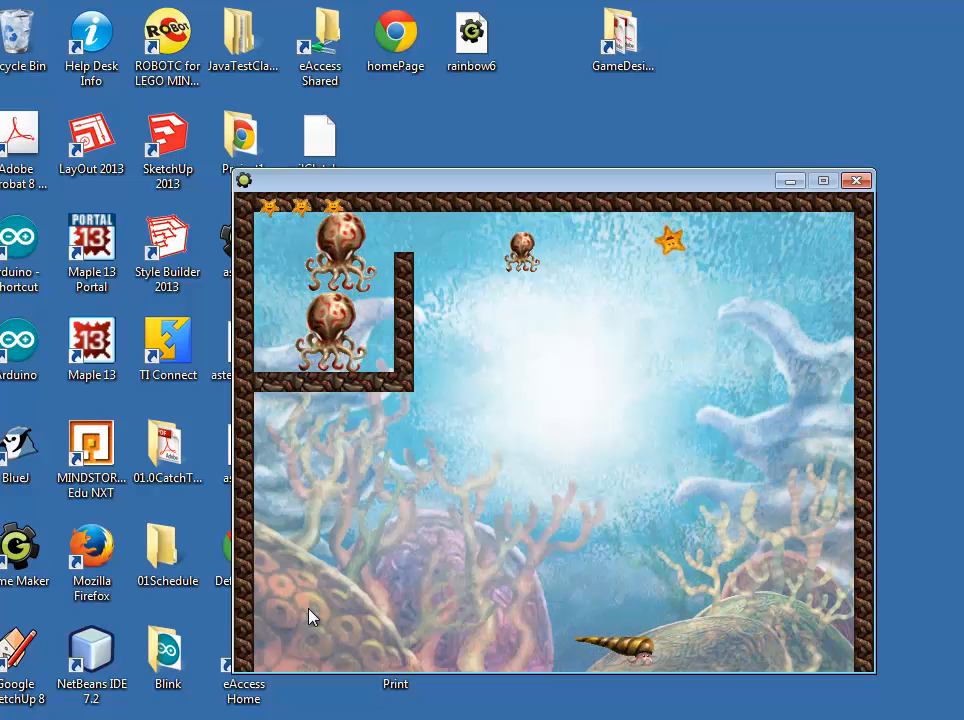
key("Escape")
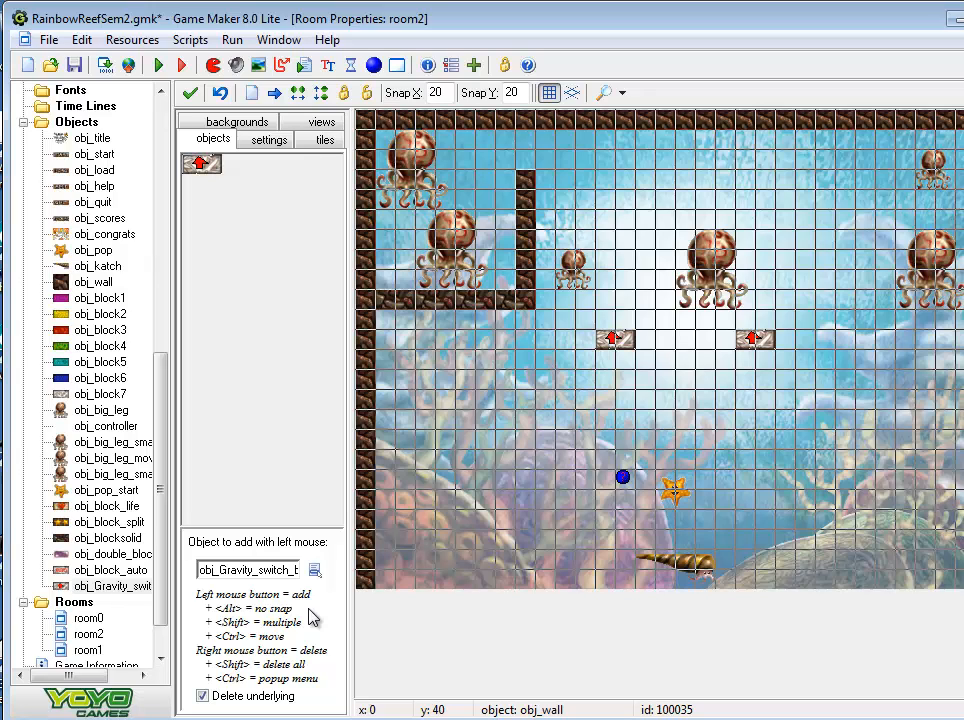
- Place two adjacent obj_block_auto instances between the two gravity switch blocks in room2
left_click(315, 570)
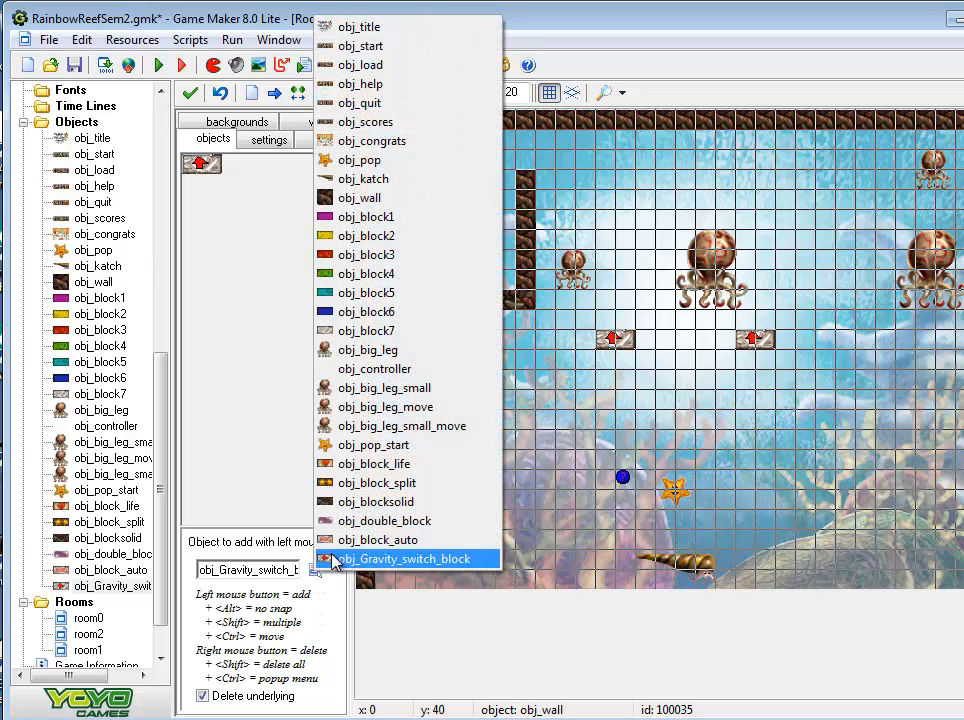
left_click(347, 548)
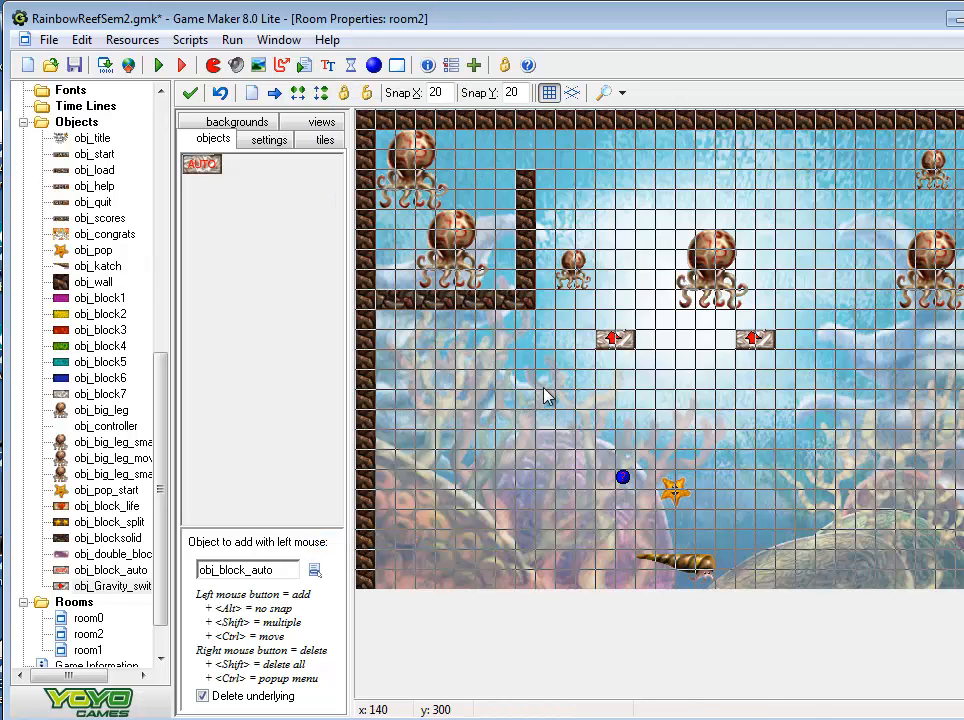
left_click(662, 347)
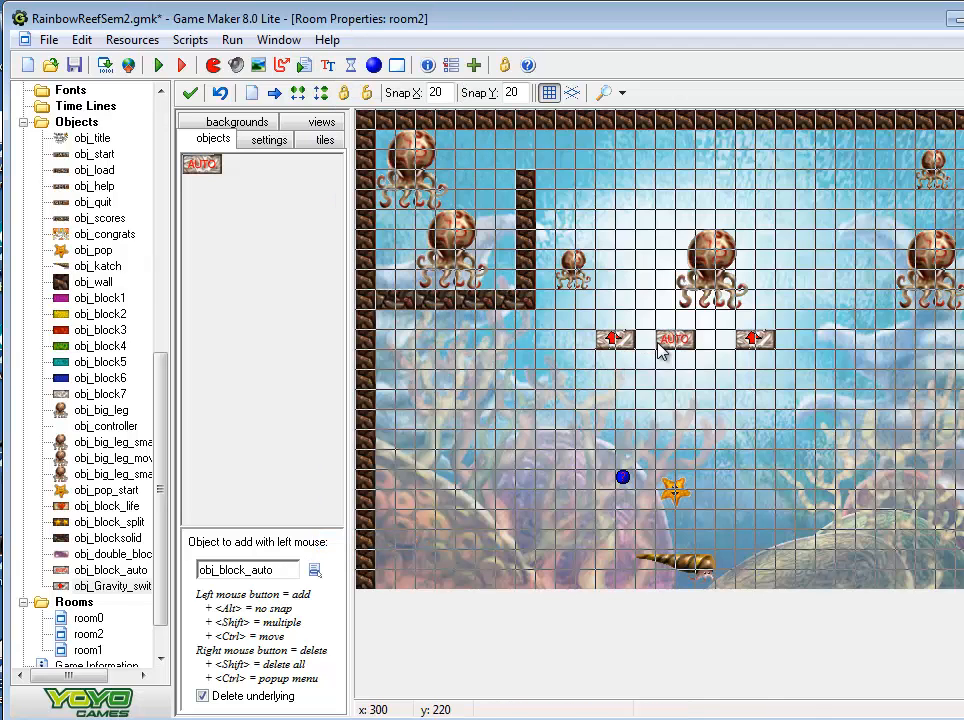
left_click(714, 343)
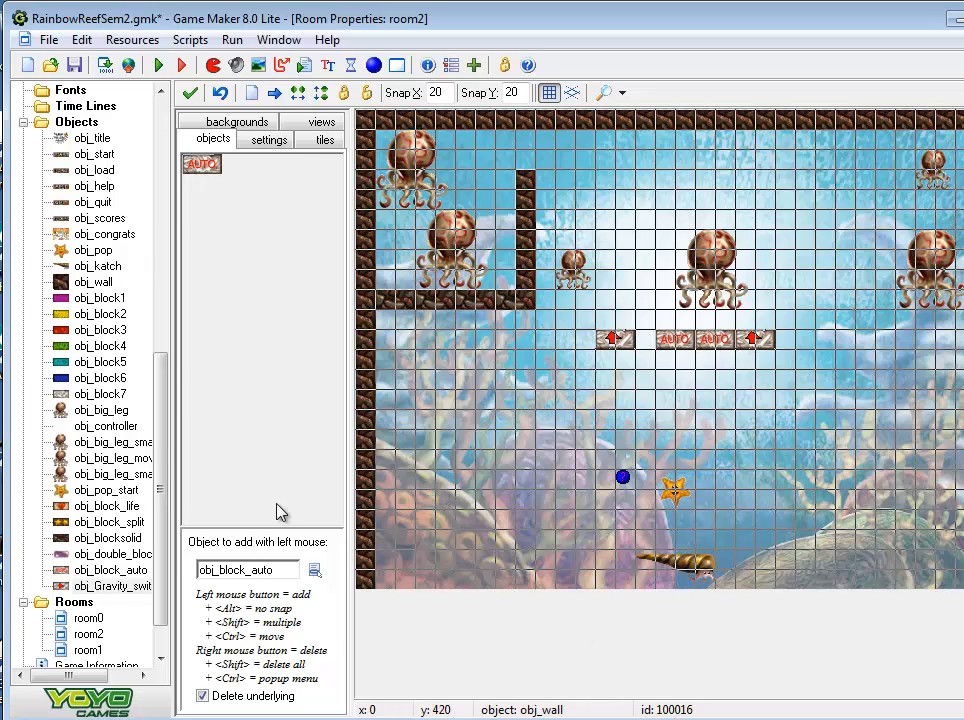
- Run the game and play room2 with the shell to test the auto blocks beside the gravity switch blocks, then close the high scores and quit
left_click(162, 65)
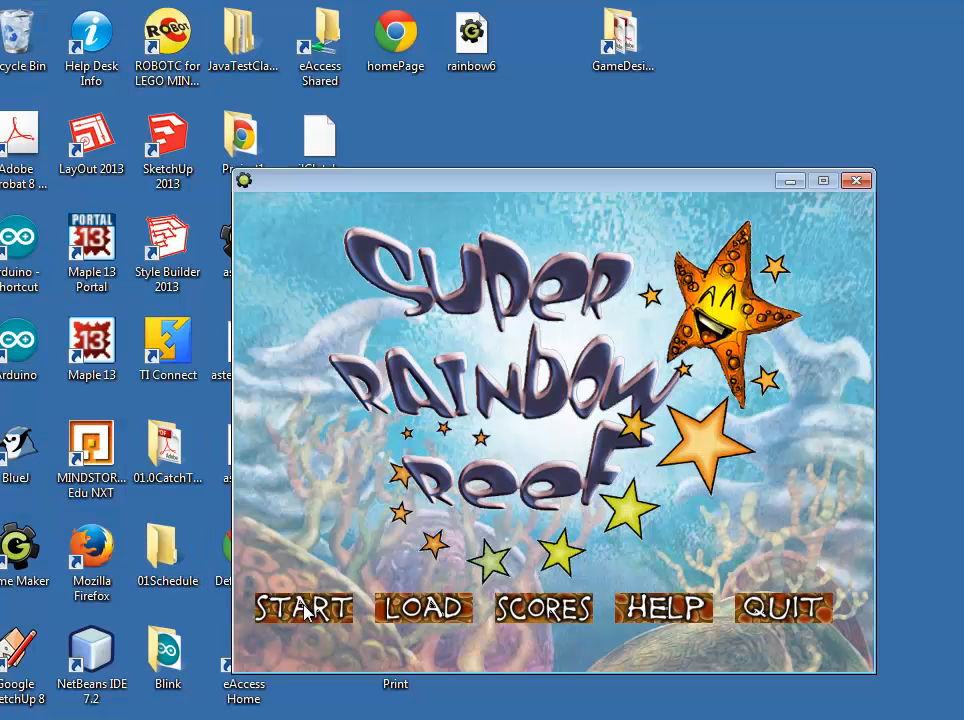
left_click(297, 610)
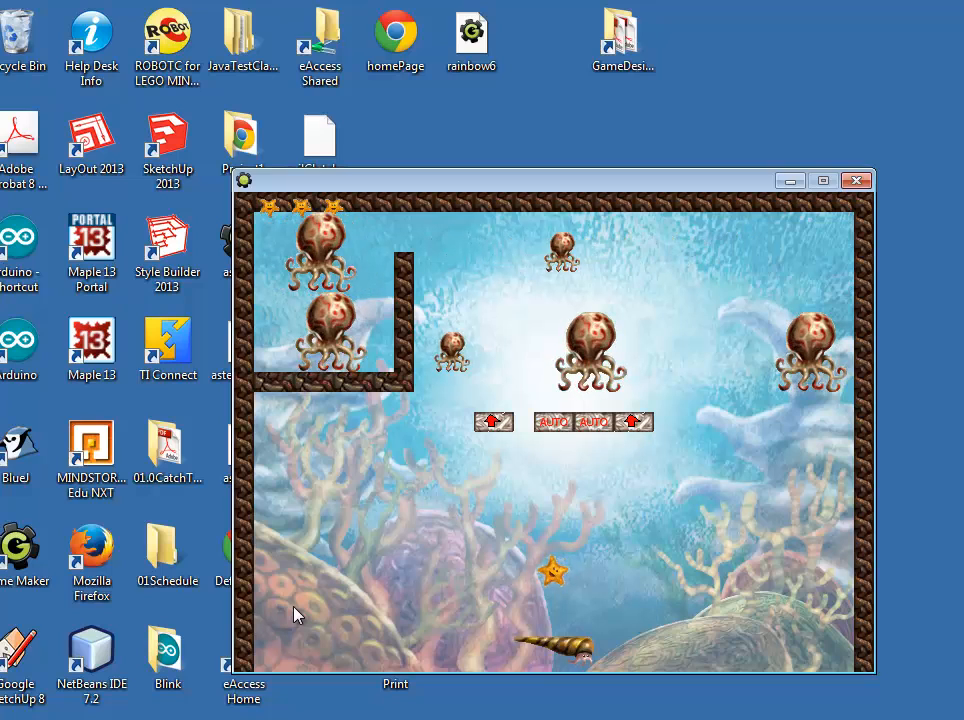
key("Left")
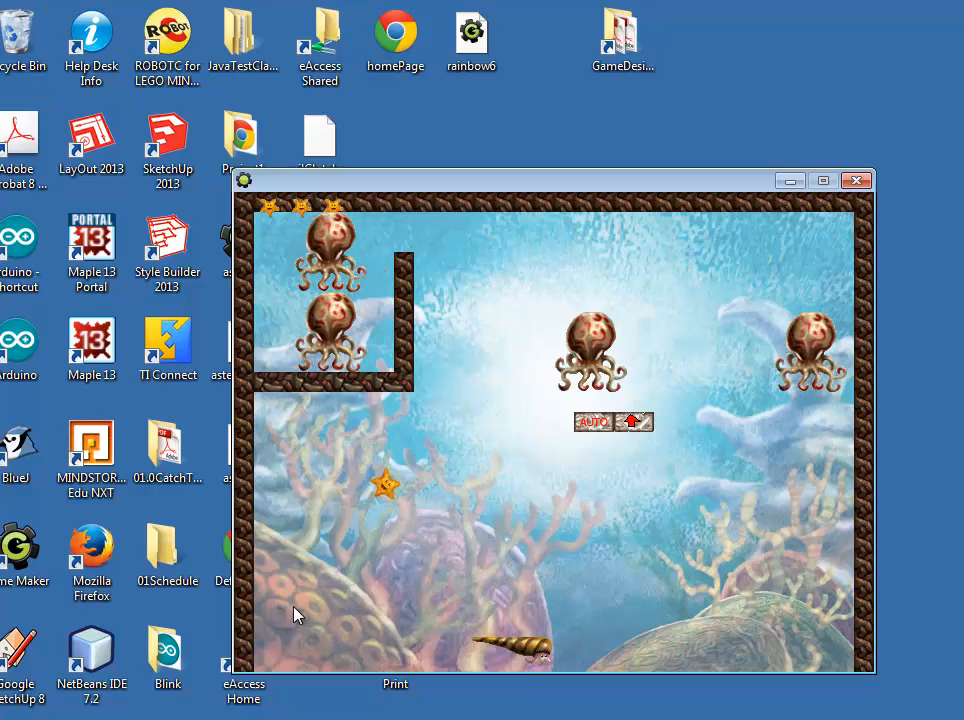
key("Right")
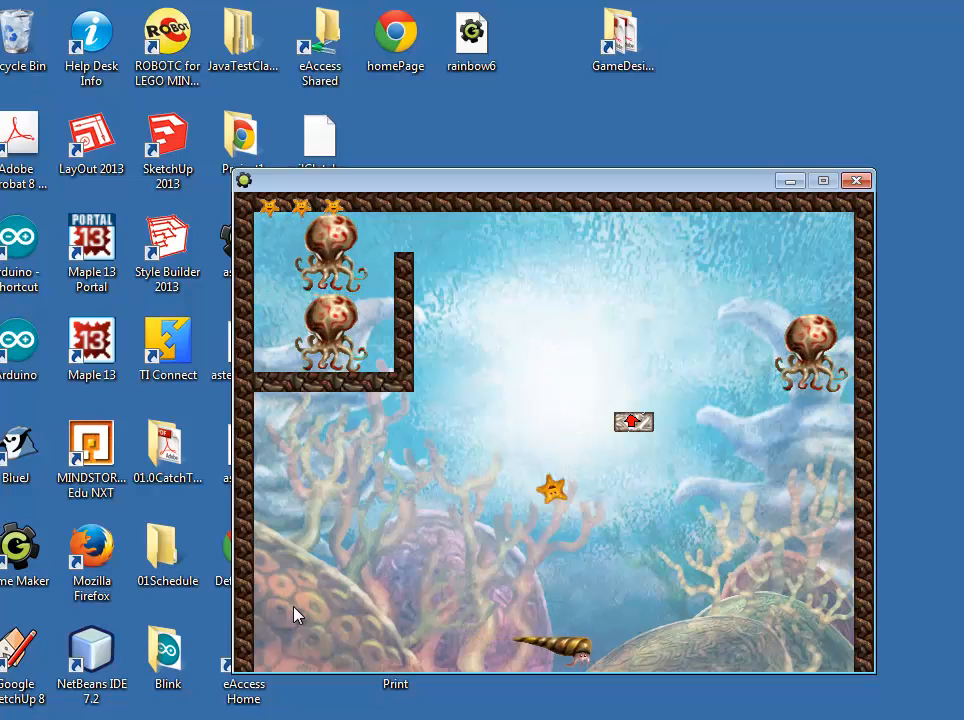
key("Left")
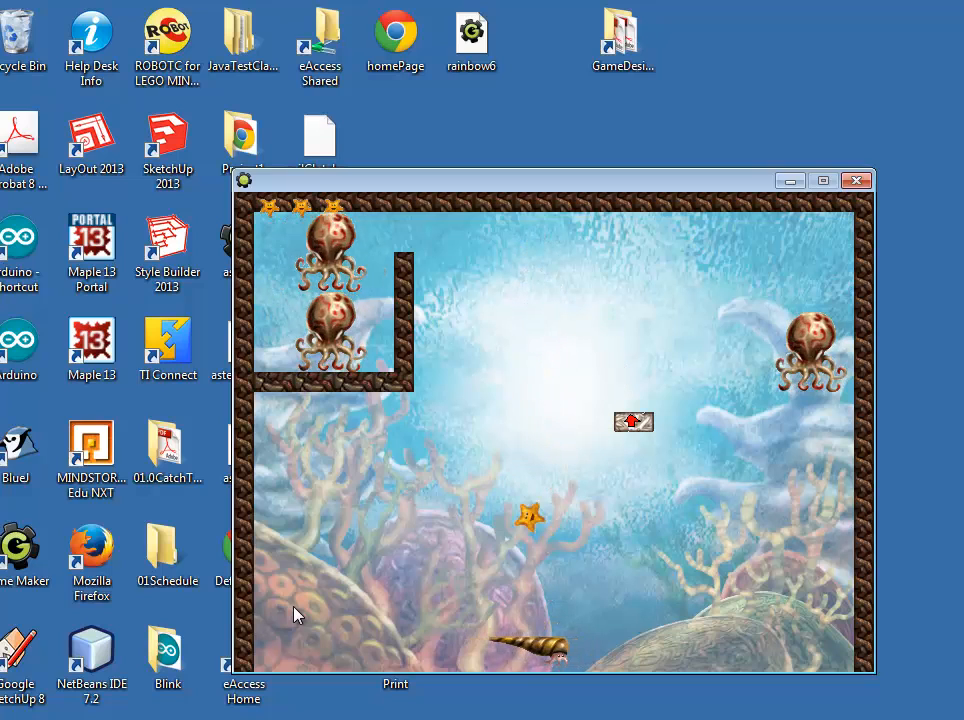
key("Left")
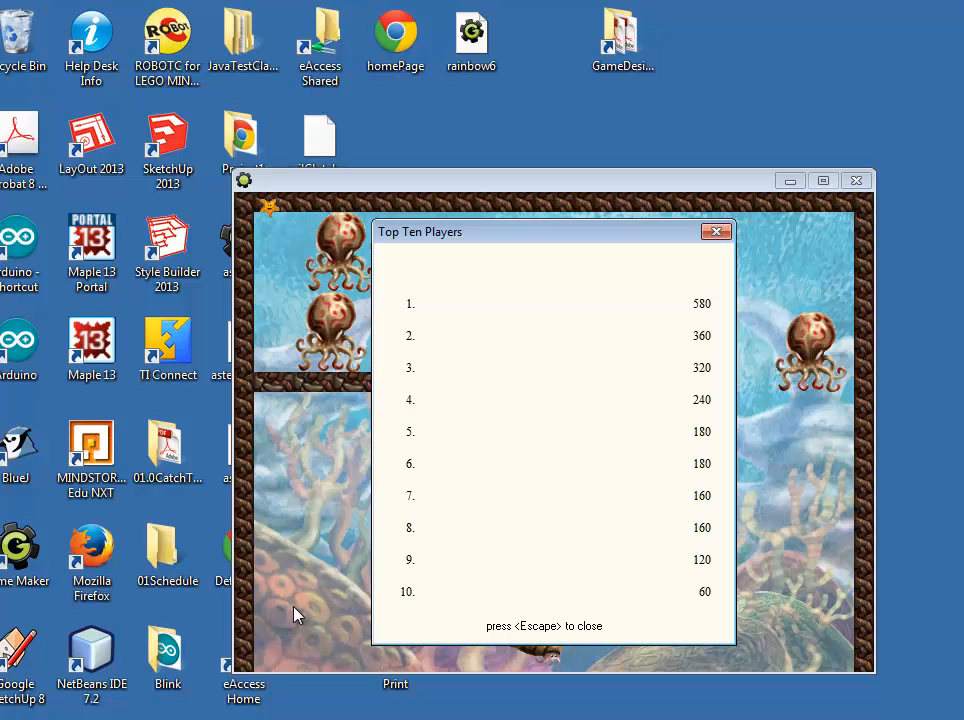
key("Escape")
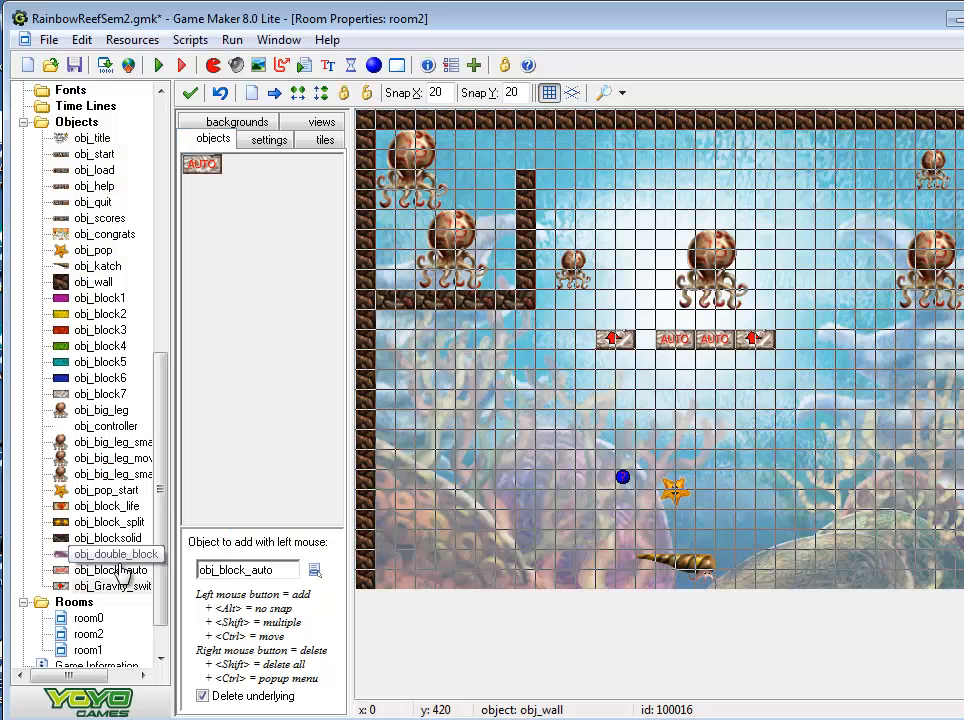